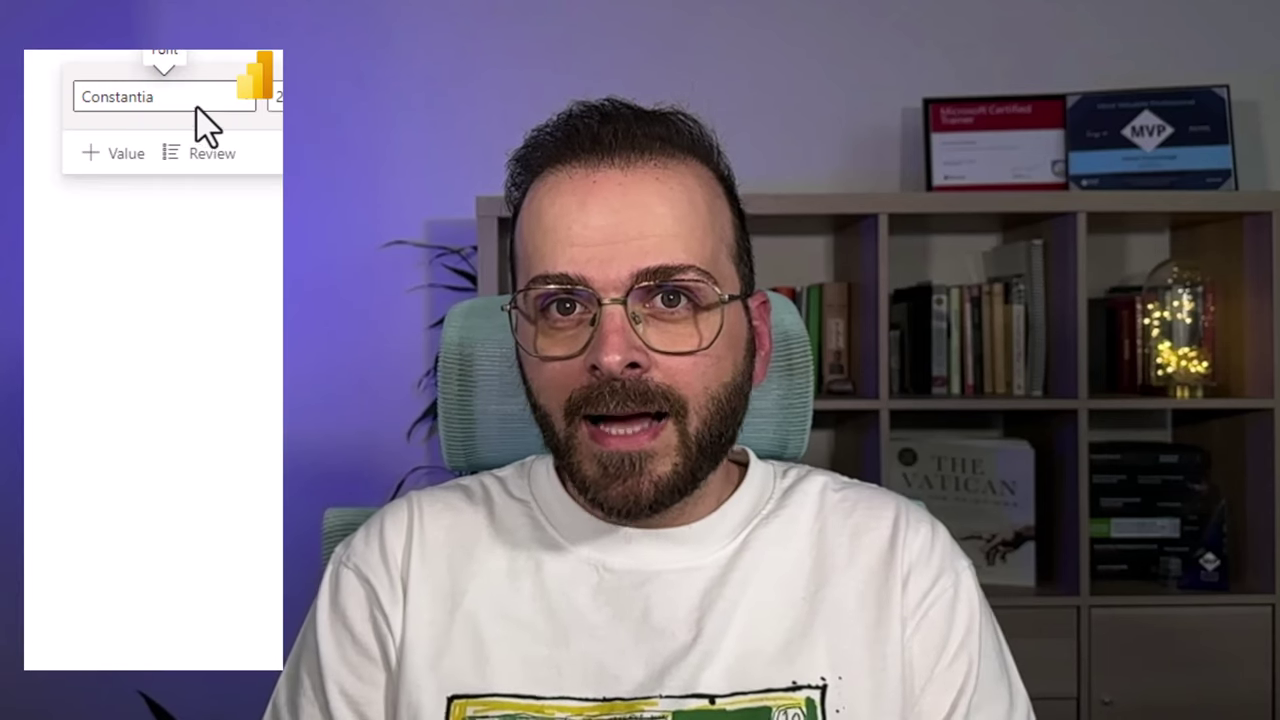
# Insert an HTML Content visual and stretch it into a wide box under the explanation paragraph.
pyautogui.click(197, 105)
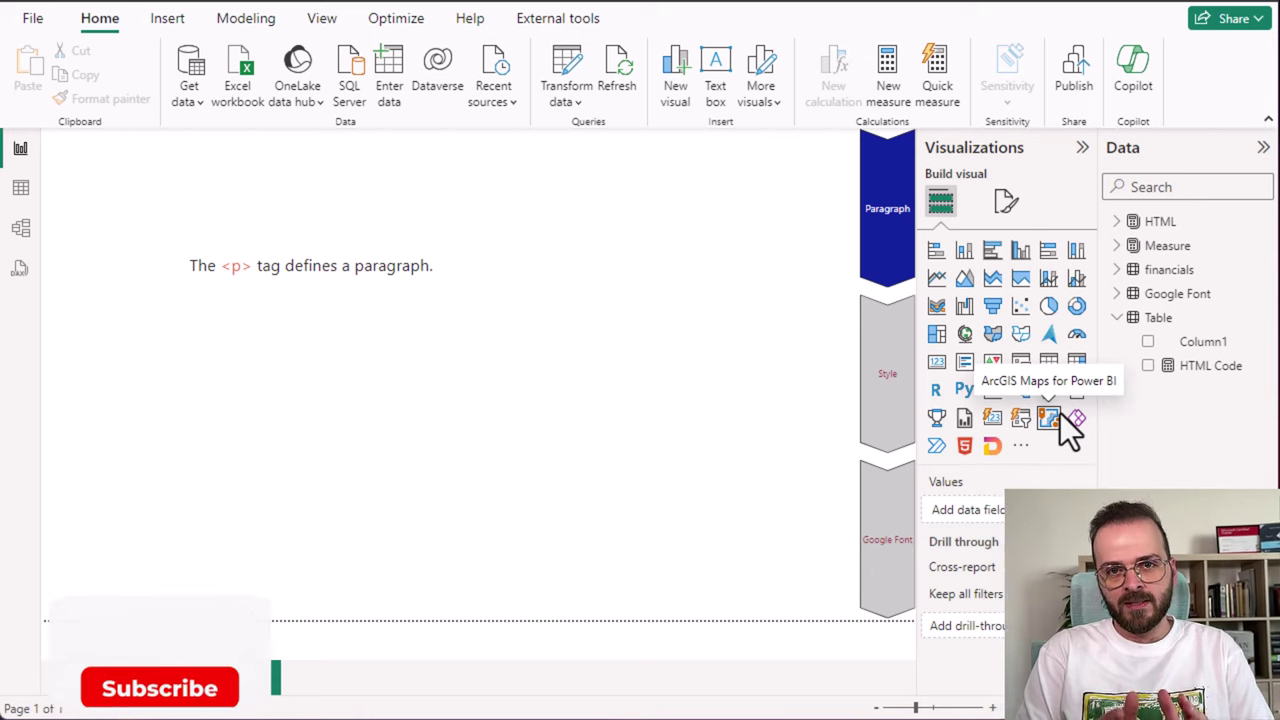
pyautogui.click(965, 450)
pyautogui.moveTo(757, 370)
pyautogui.mouseDown()
pyautogui.moveTo(285, 366)
pyautogui.moveTo(154, 378)
pyautogui.moveTo(156, 420)
pyautogui.mouseUp()
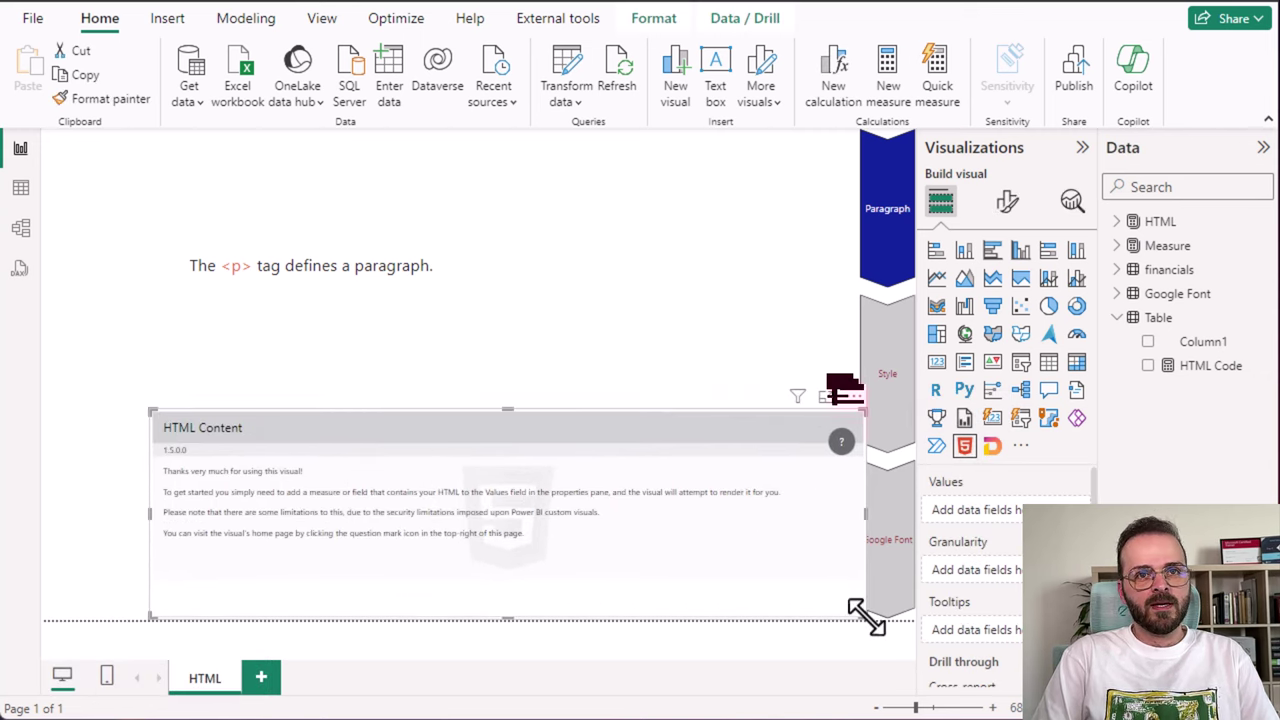
pyautogui.moveTo(864, 617); pyautogui.dragTo(772, 596)
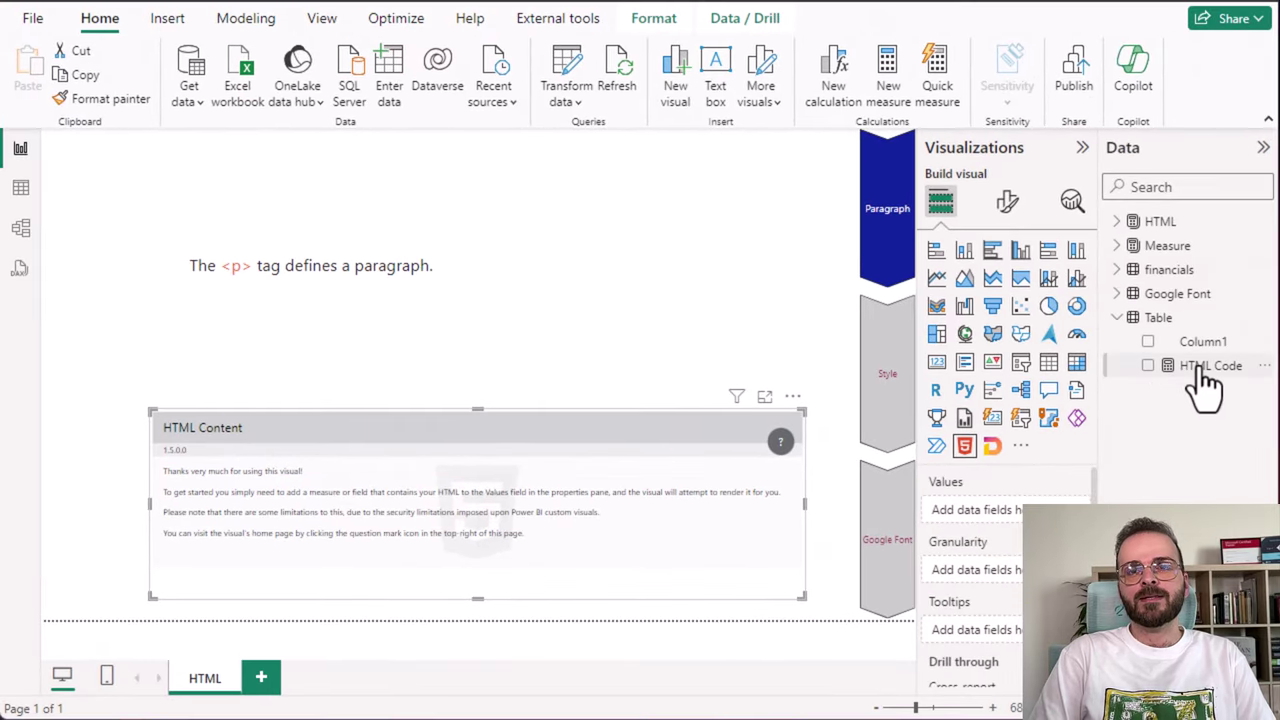
# Set the HTML Code measure formula to "<p>Using Google Fonts in Power BI</p>".
pyautogui.click(1207, 368)
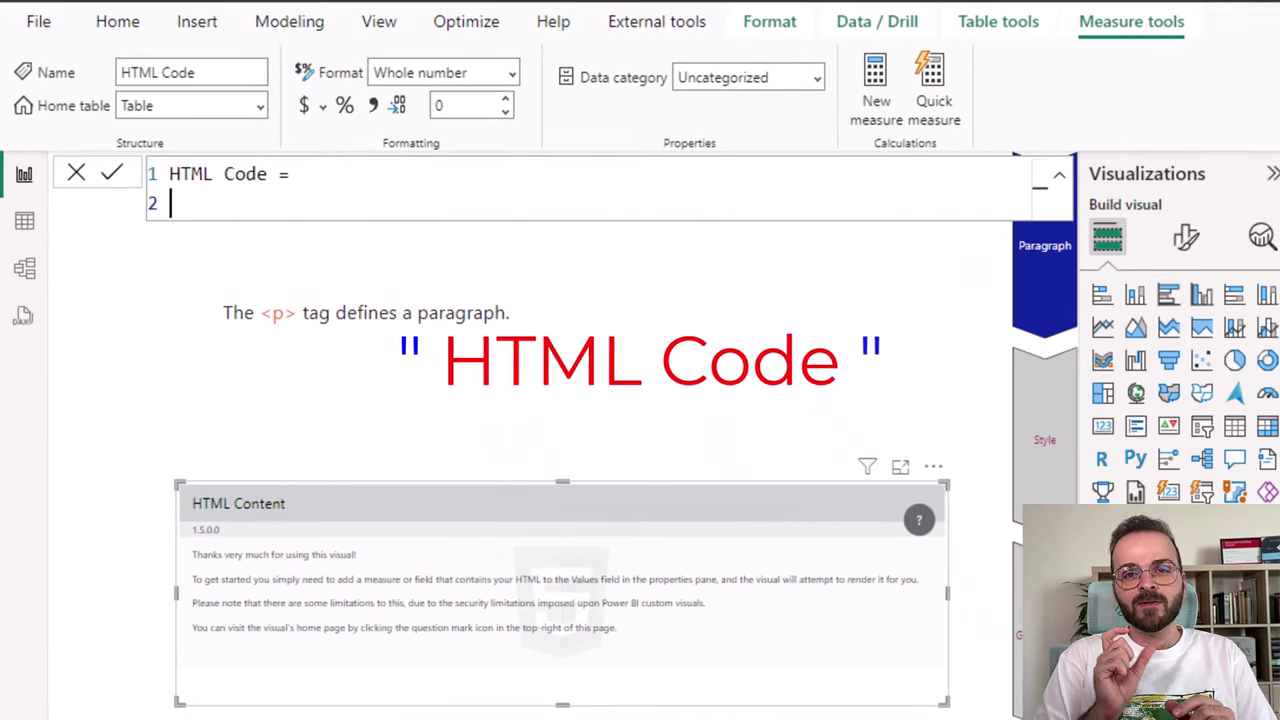
pyautogui.write('"')
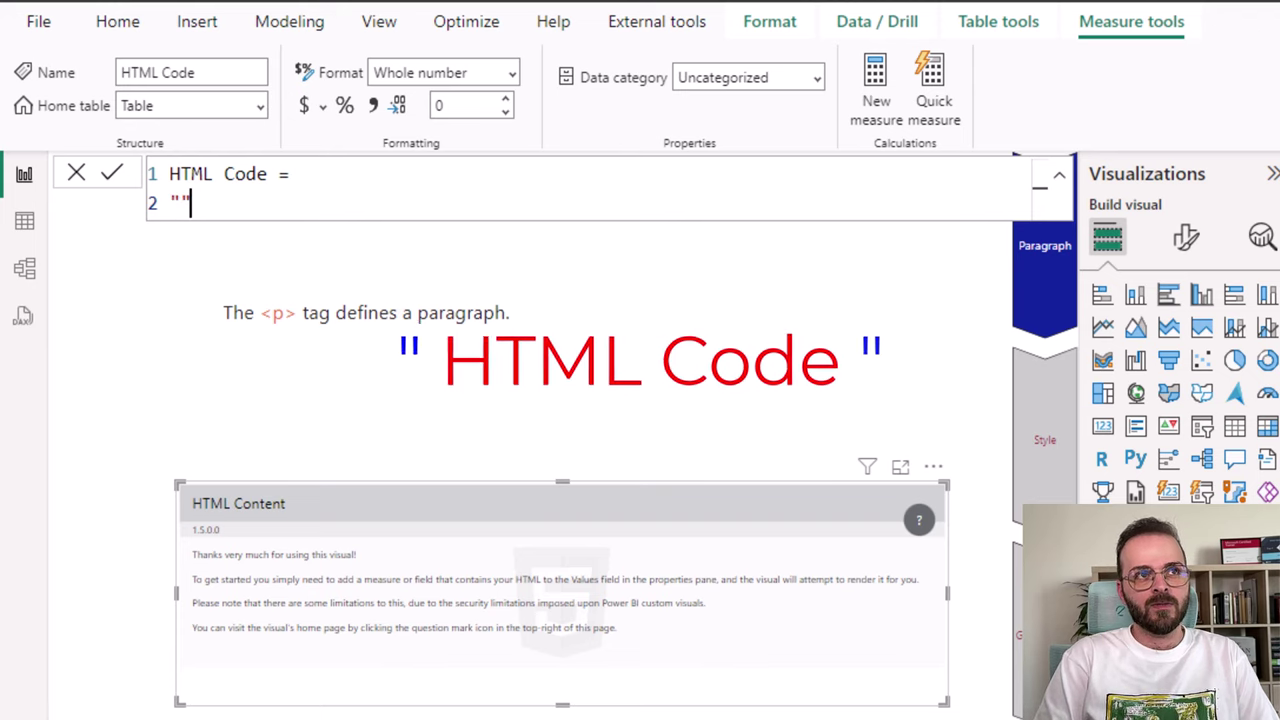
pyautogui.write('<')
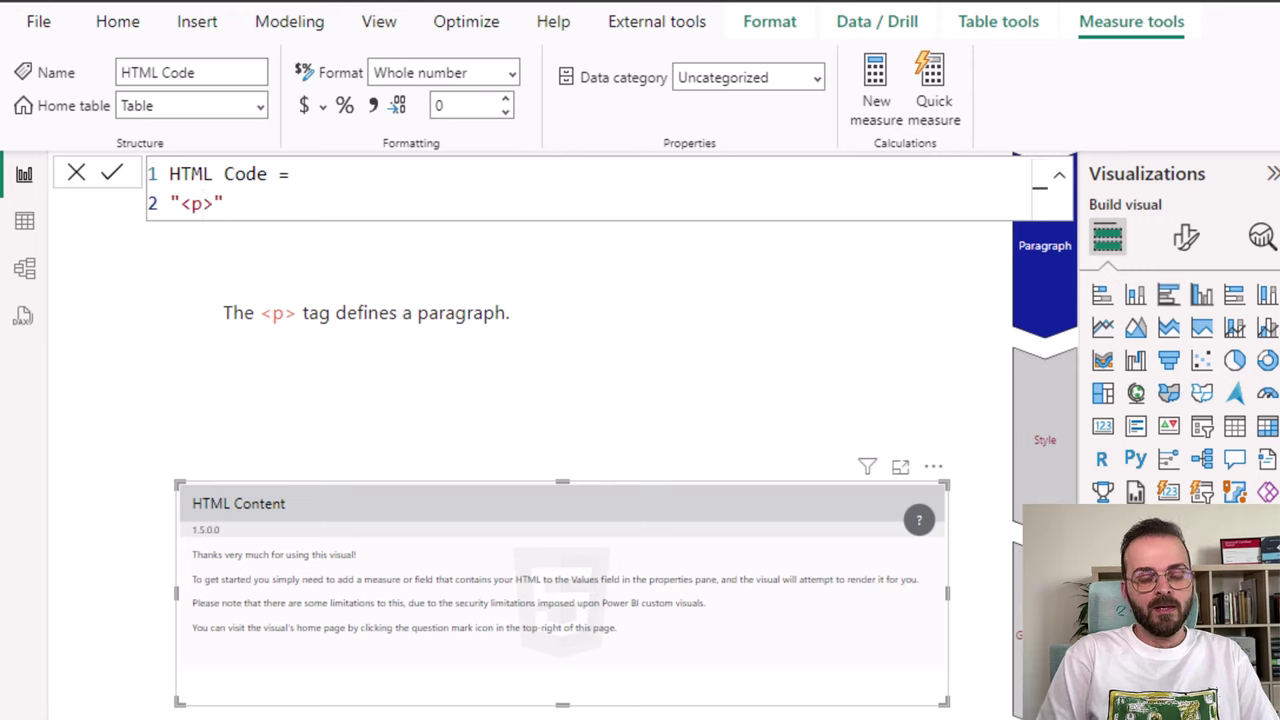
pyautogui.write('/p>')
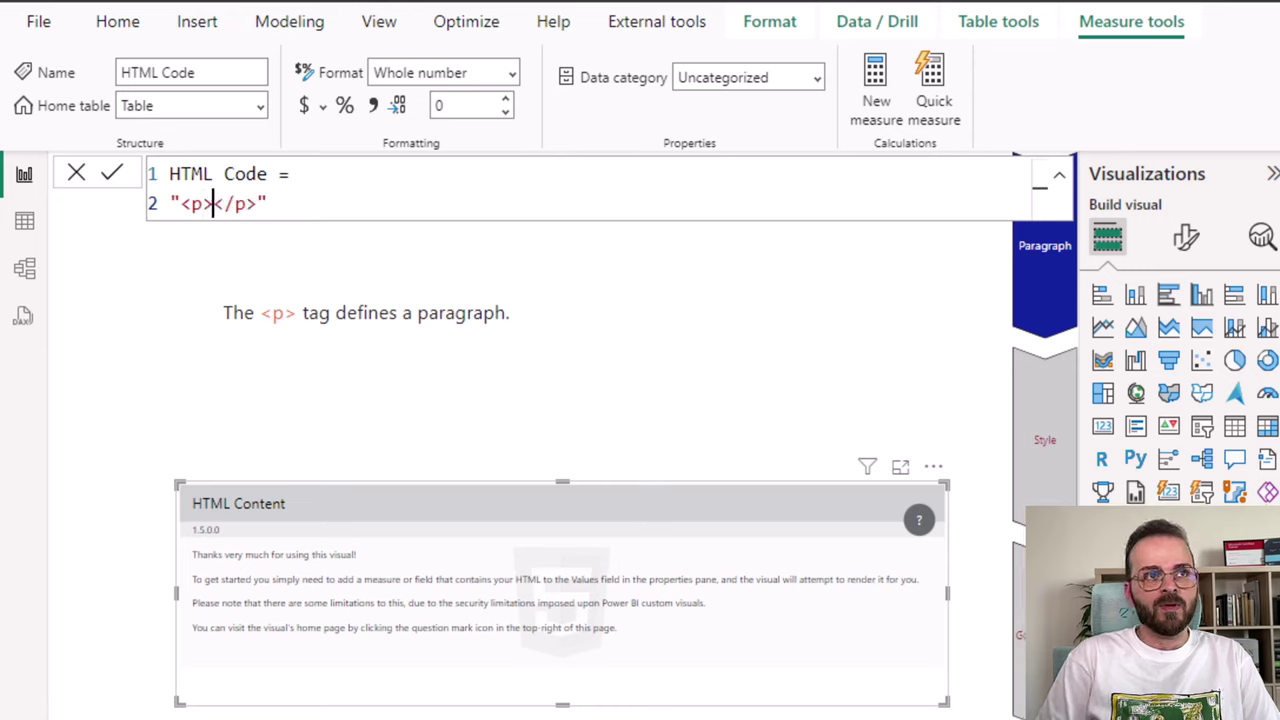
pyautogui.write('Matemasie')
pyautogui.hotkey('ctrl', 'z')
pyautogui.write('Using Google Fonts in Power Bi')
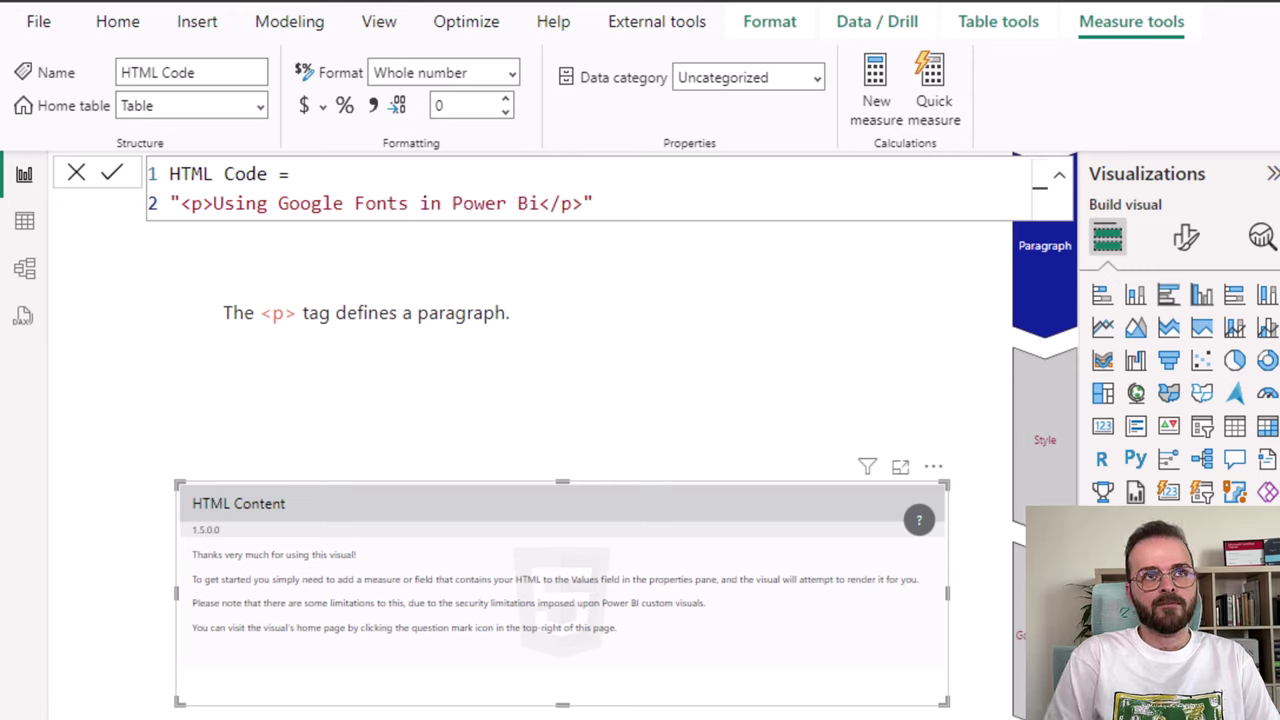
pyautogui.press('BackSpace')
pyautogui.write('I')
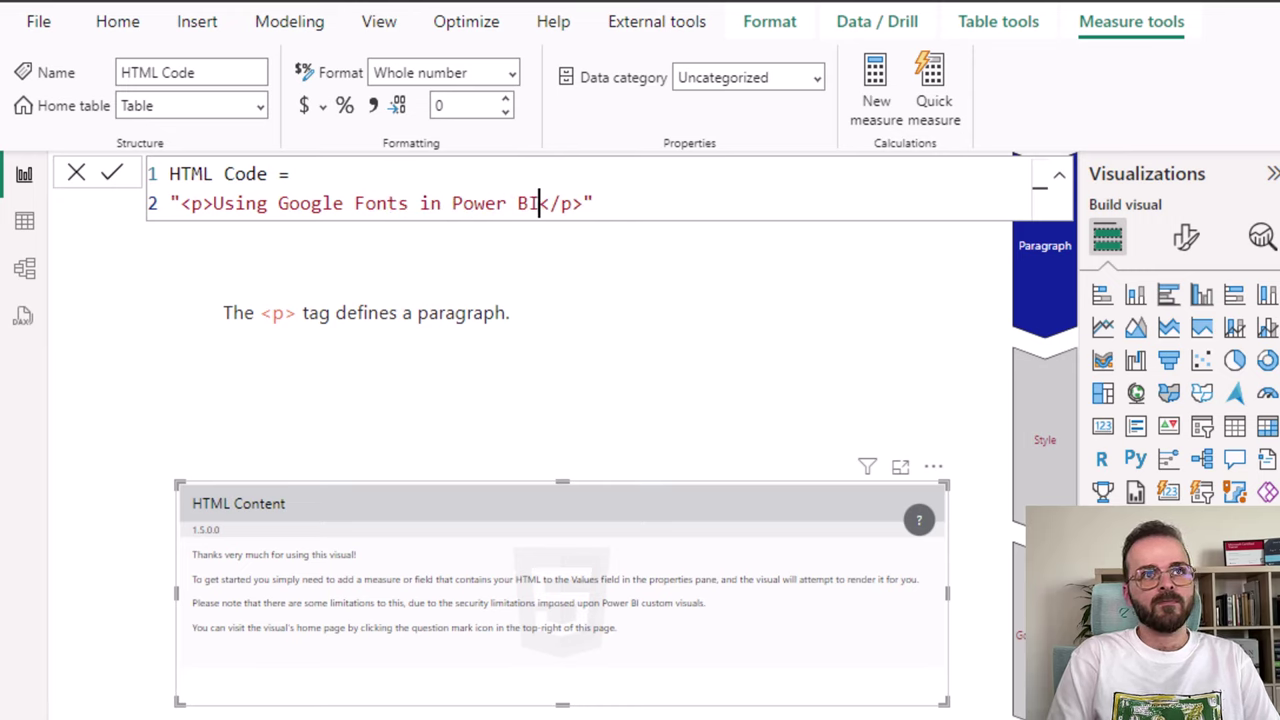
# Commit the HTML Code measure and drop it into the HTML Content visual's Values well.
pyautogui.click(111, 173)
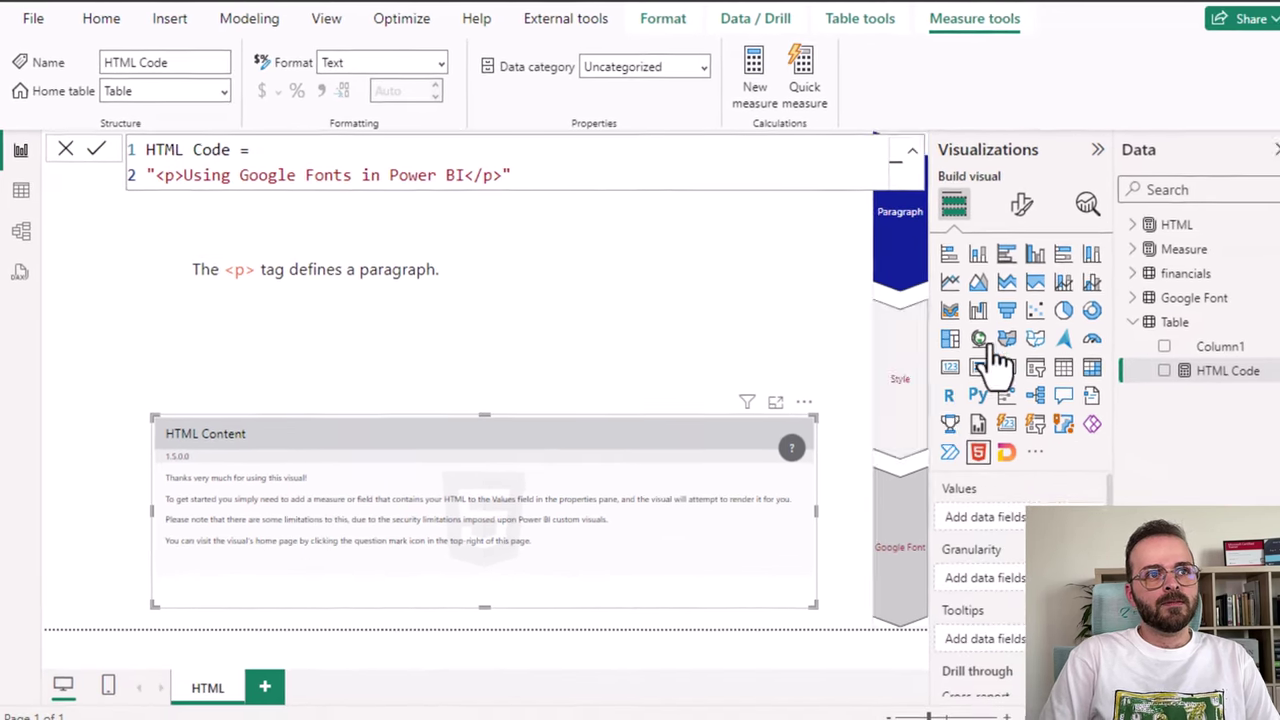
pyautogui.moveTo(1222, 371); pyautogui.dragTo(1020, 511)
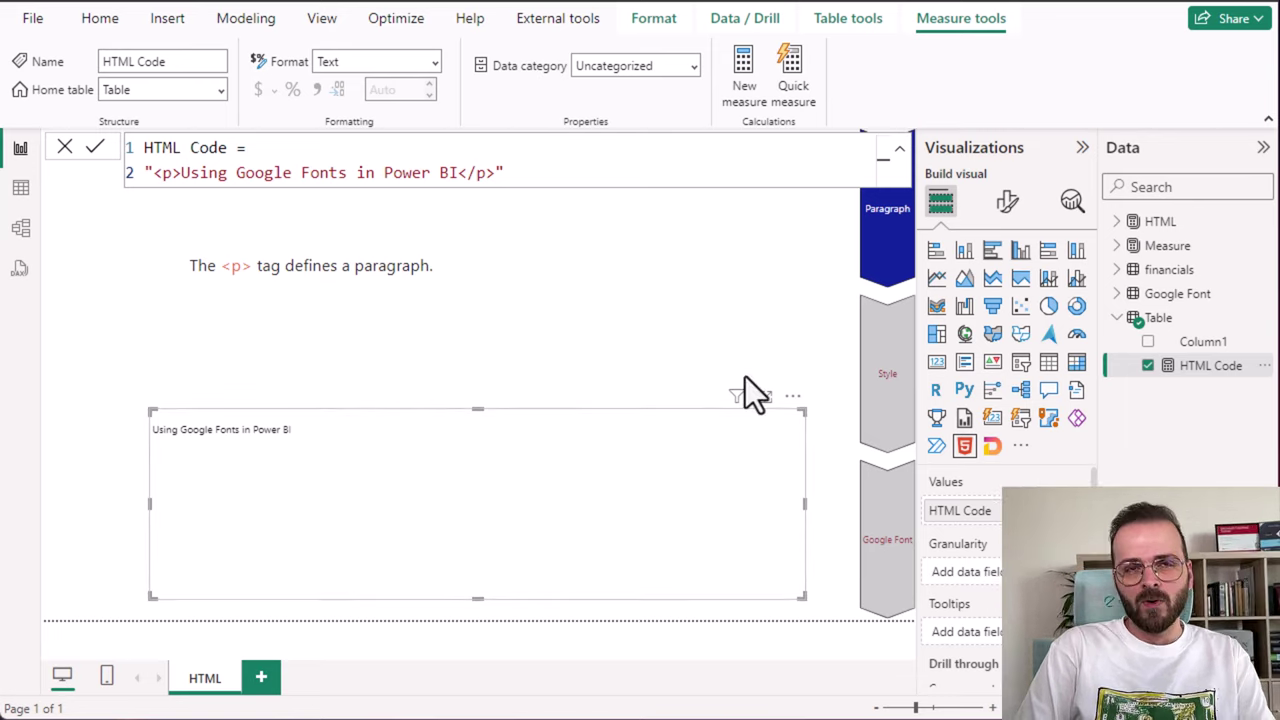
# Add a <style> block giving P font-size 30px and color red, then commit the measure.
pyautogui.keyDown('ctrl'); pyautogui.click(882, 384); pyautogui.keyUp('ctrl')
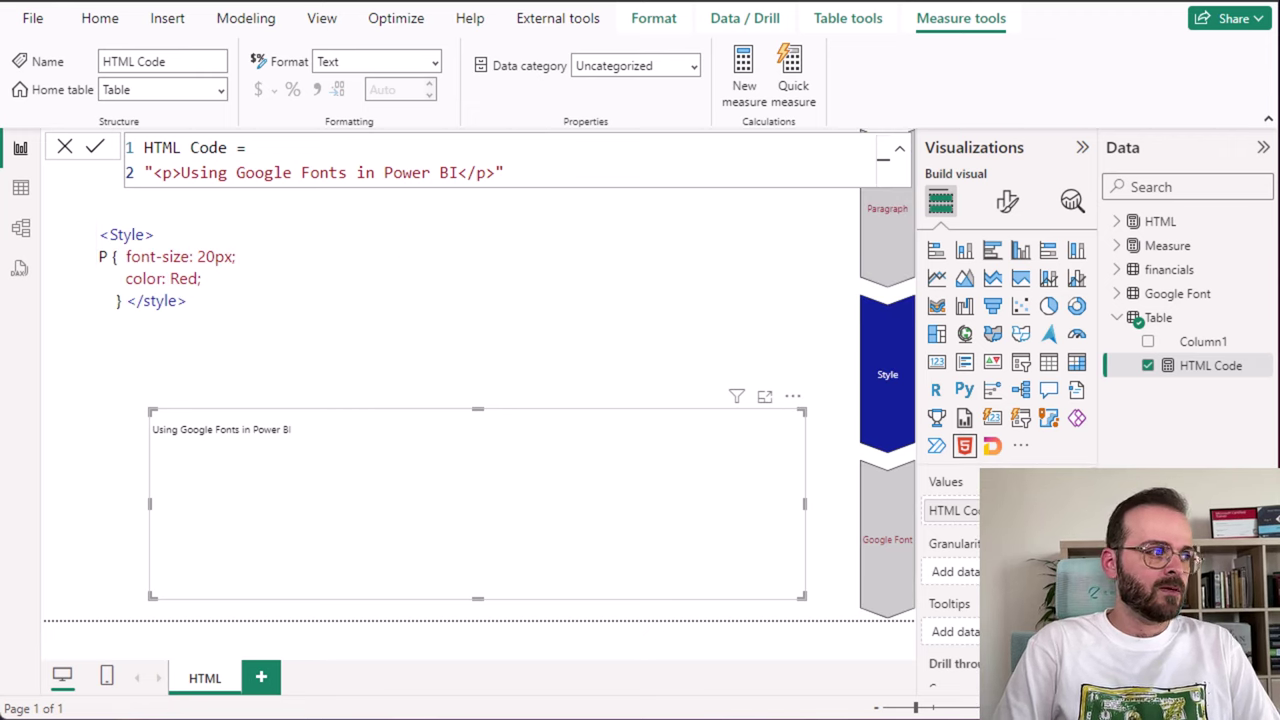
pyautogui.click(149, 172)
pyautogui.press('Return')
pyautogui.click(485, 197)
pyautogui.press('Return')
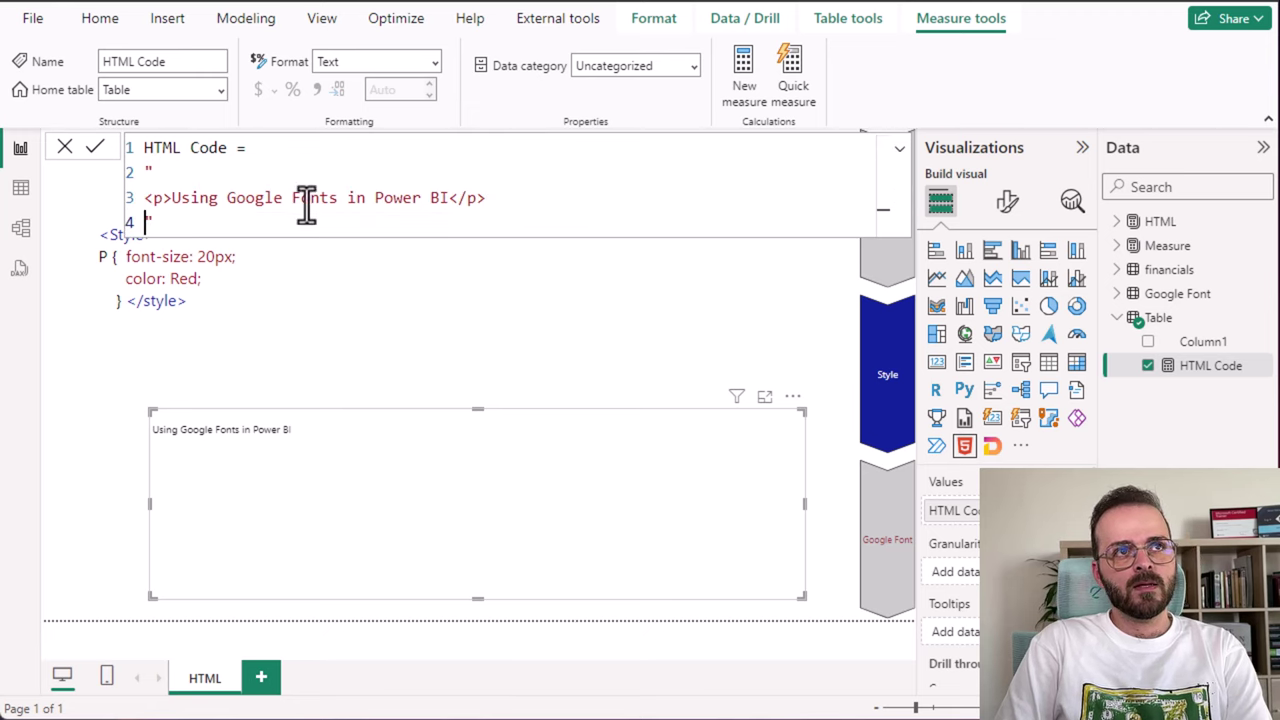
pyautogui.click(170, 184)
pyautogui.press('Return')
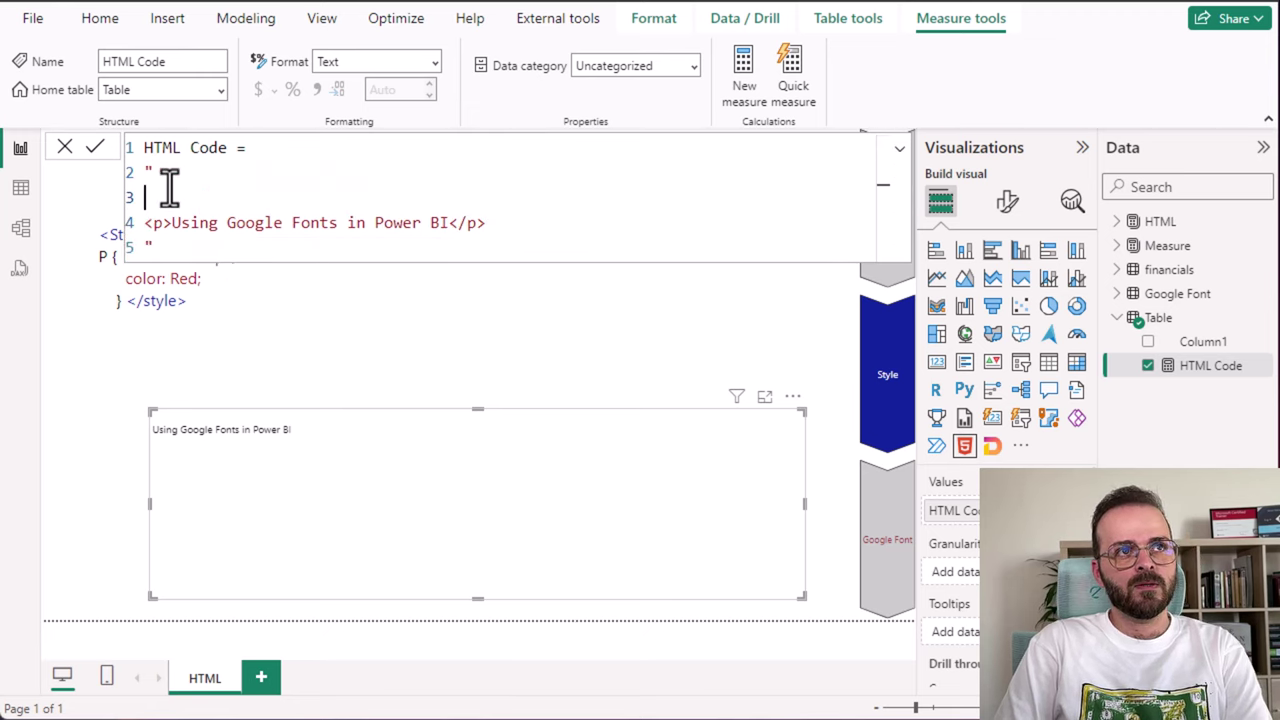
pyautogui.write('<Style> P {     font-size: 30px;     color: red     } </style>')
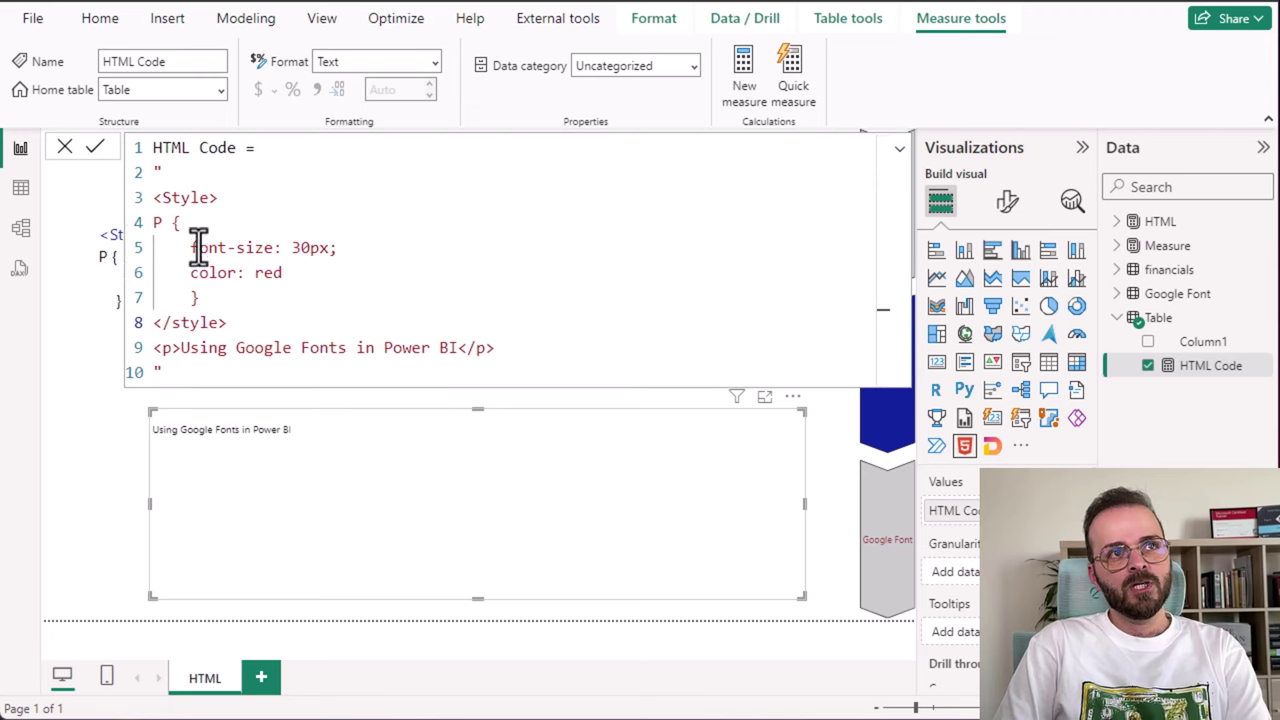
pyautogui.moveTo(192, 248); pyautogui.dragTo(320, 248)
pyautogui.doubleClick(266, 272)
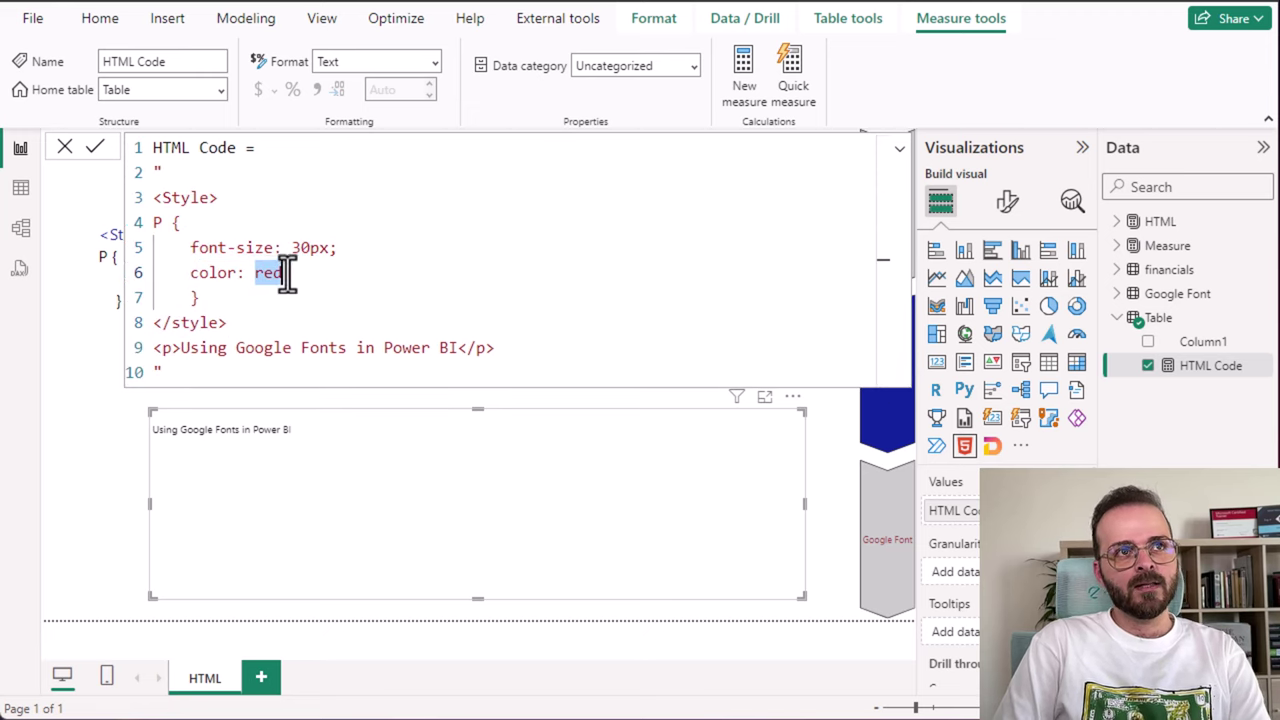
pyautogui.click(95, 148)
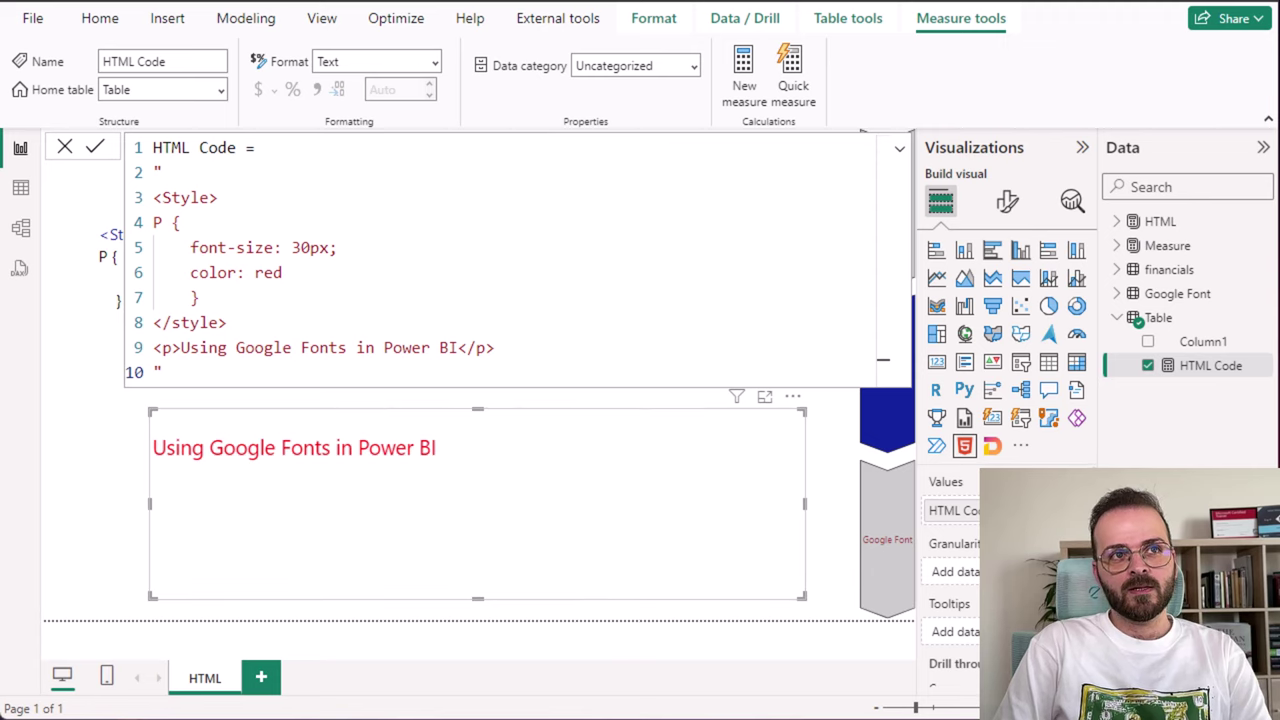
# Try paragraph font sizes of 60px and 20px, settling on 40px.
pyautogui.click(300, 247)
pyautogui.press('BackSpace')
pyautogui.write('6')
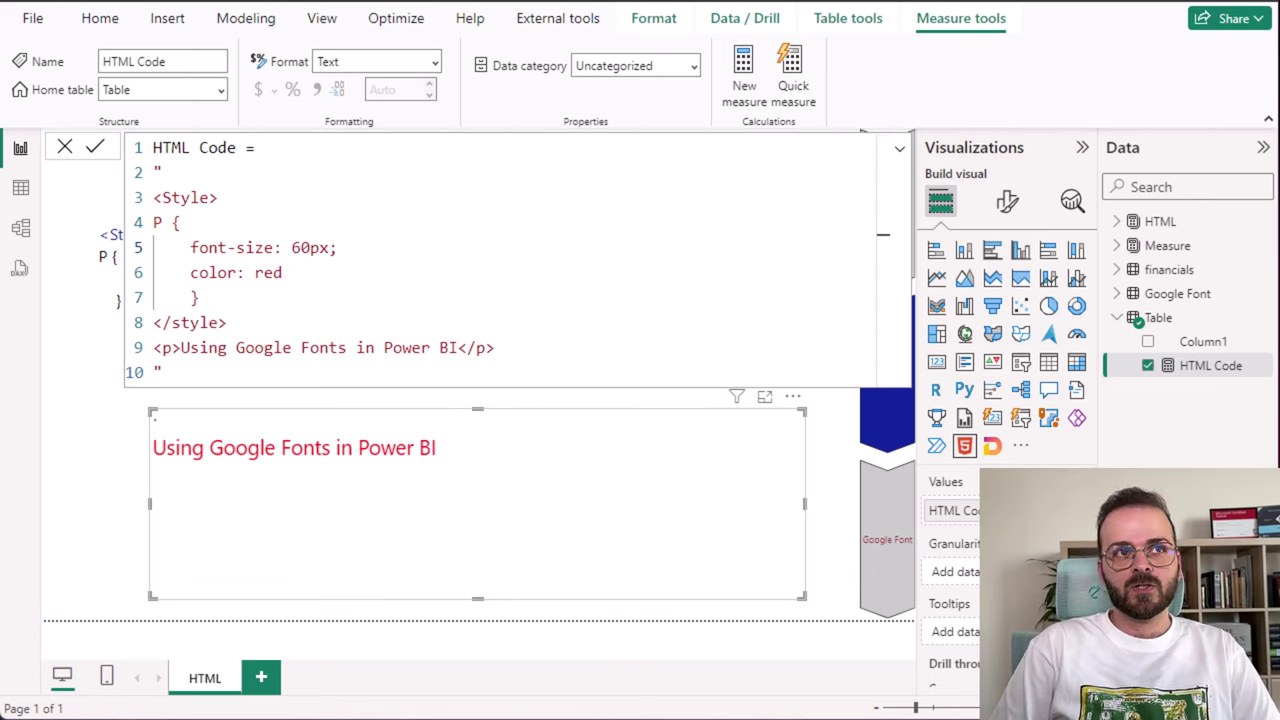
pyautogui.press('Return')
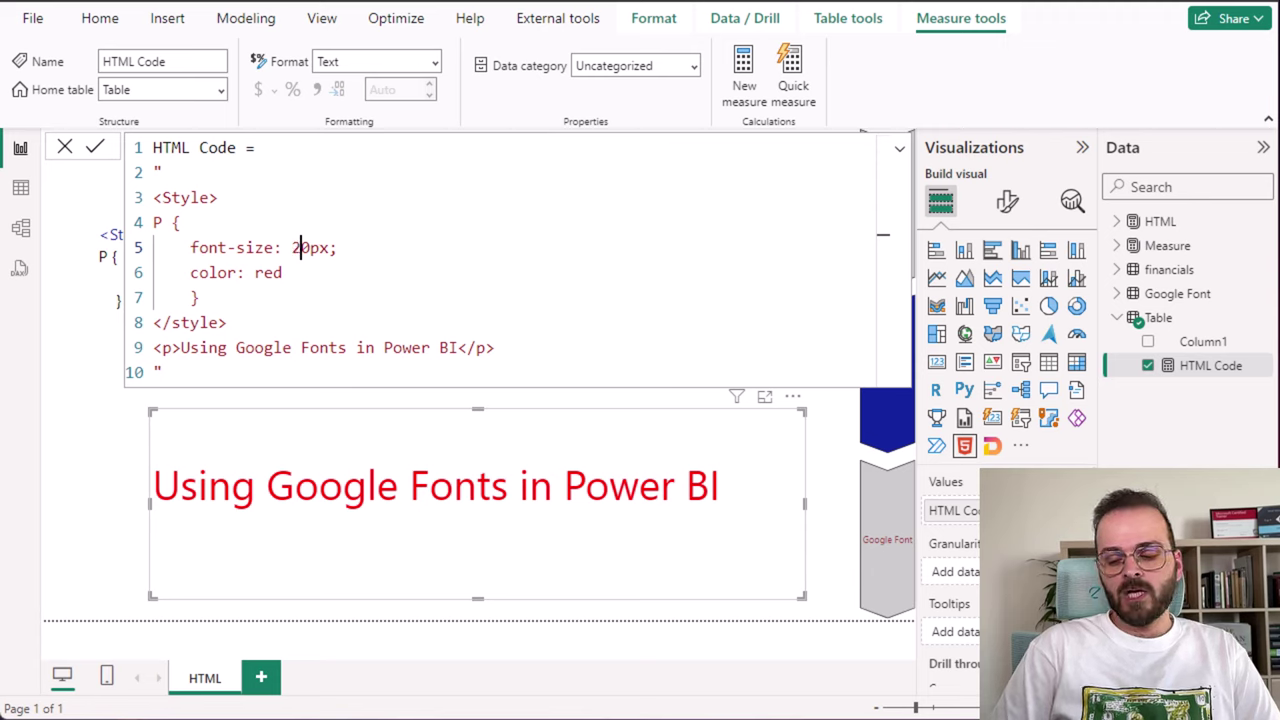
pyautogui.press('Return')
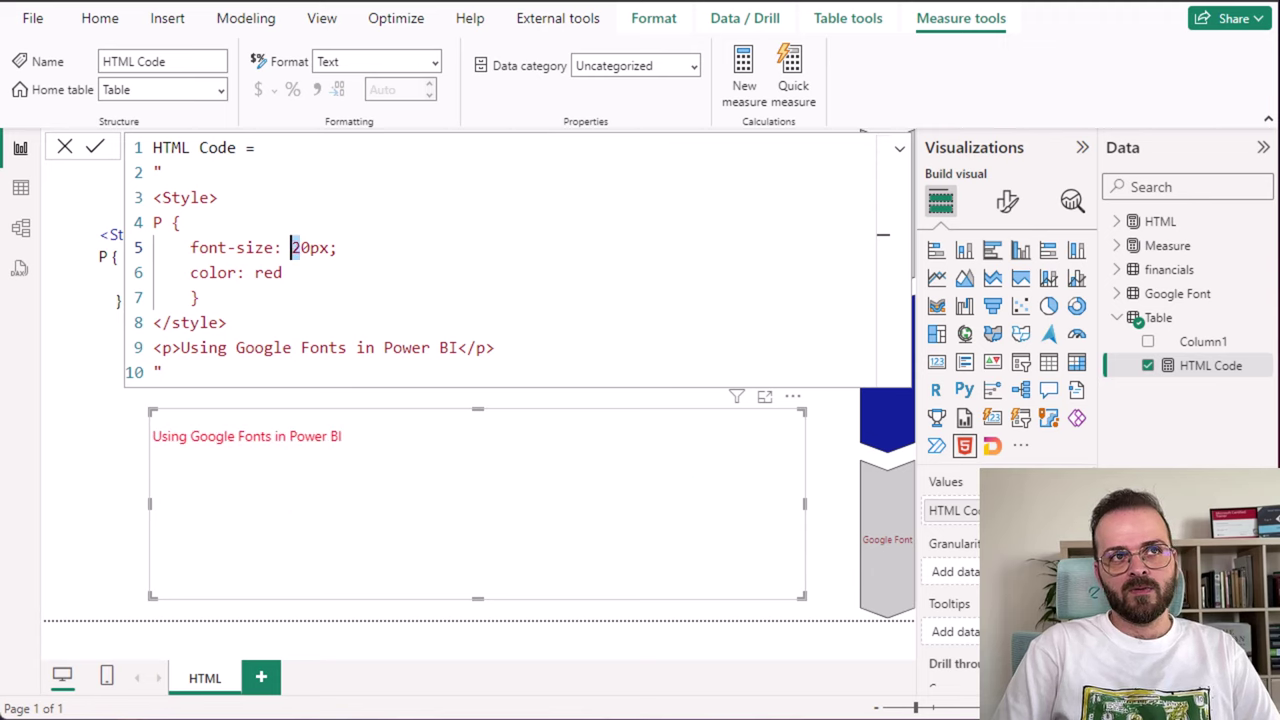
pyautogui.write('4')
pyautogui.press('Return')
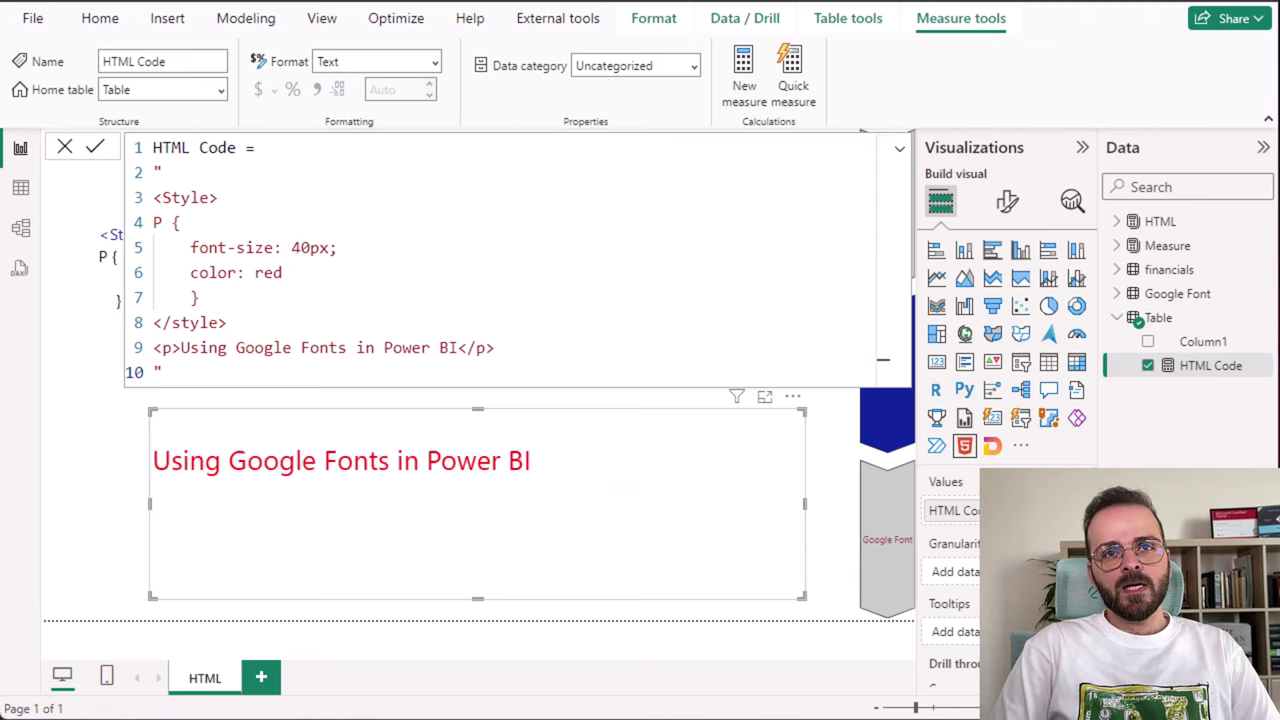
# Change the colour value to black, then delete the color: black rule entirely.
pyautogui.click(244, 272)
pyautogui.write('blu')
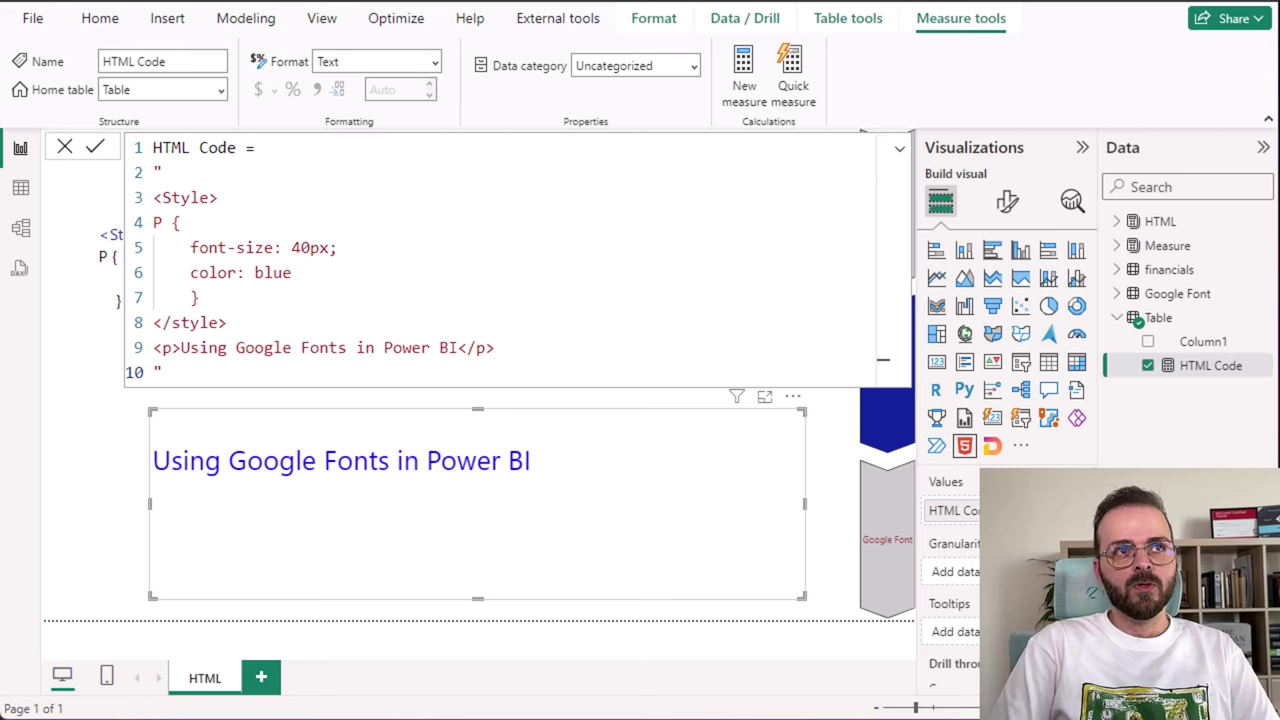
pyautogui.doubleClick(272, 272)
pyautogui.write('ba')
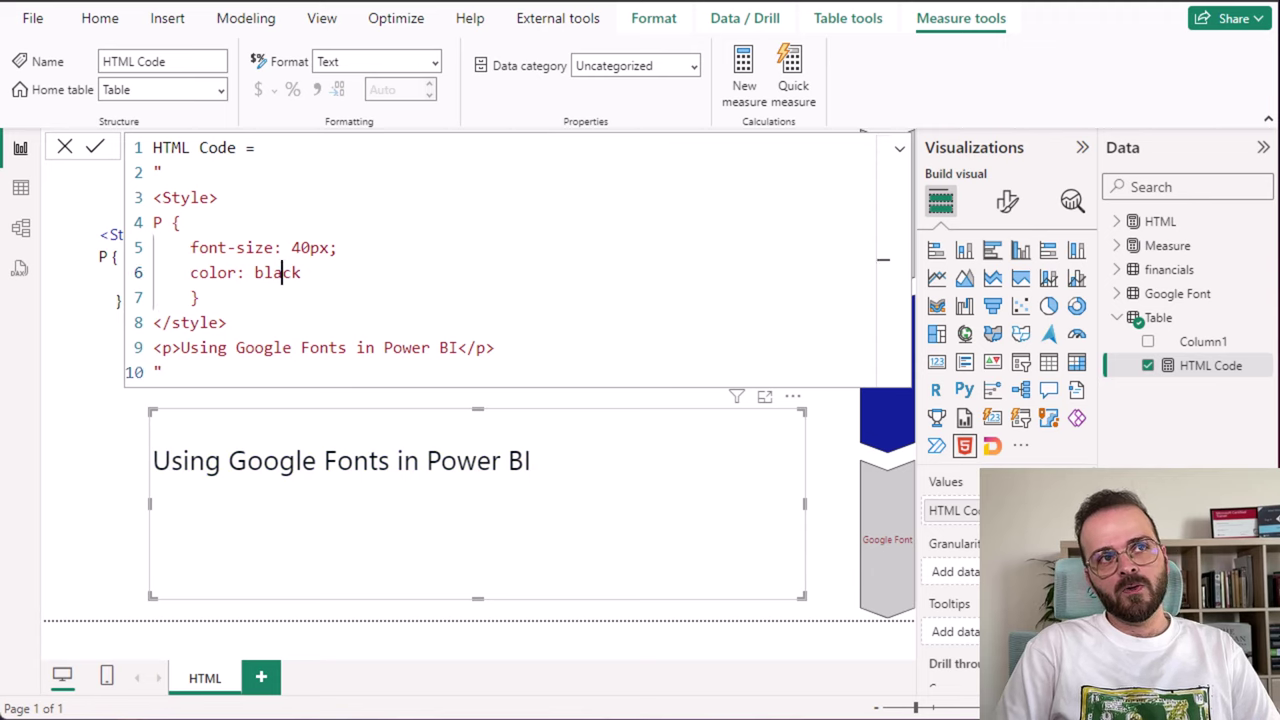
pyautogui.doubleClick(283, 272)
pyautogui.moveTo(301, 272); pyautogui.dragTo(341, 247)
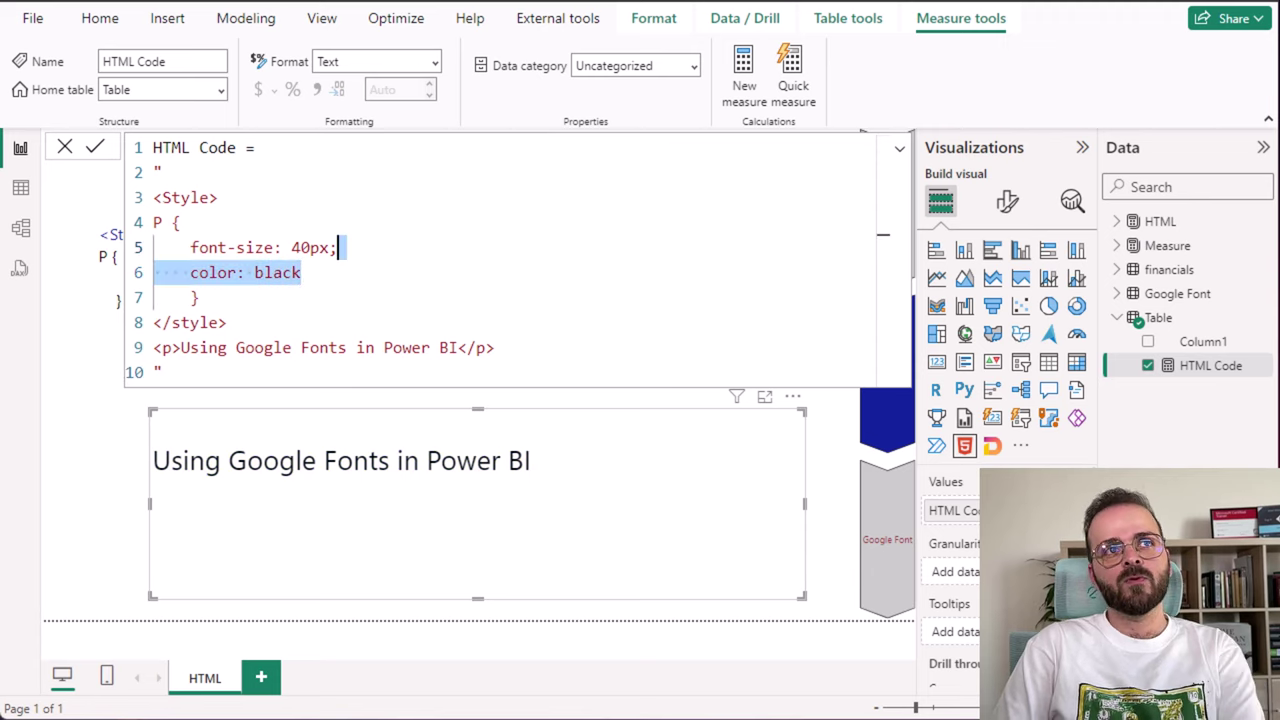
pyautogui.press('BackSpace')
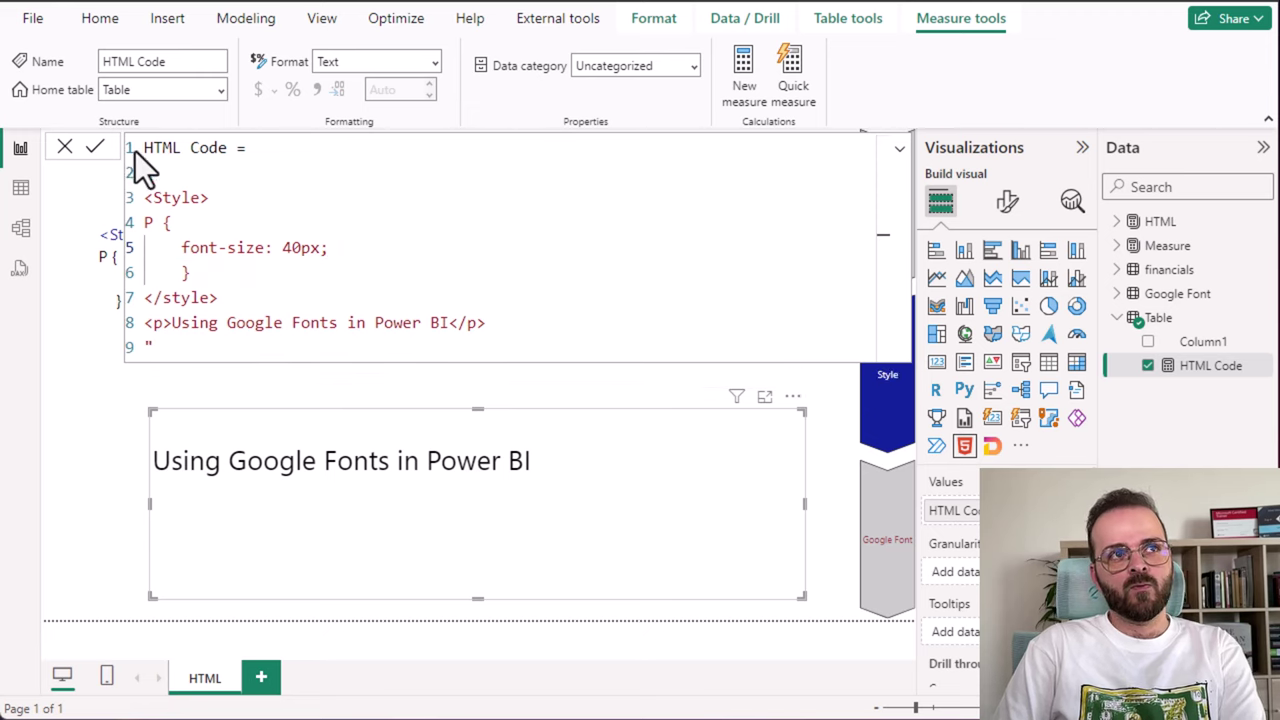
pyautogui.click(1166, 320)
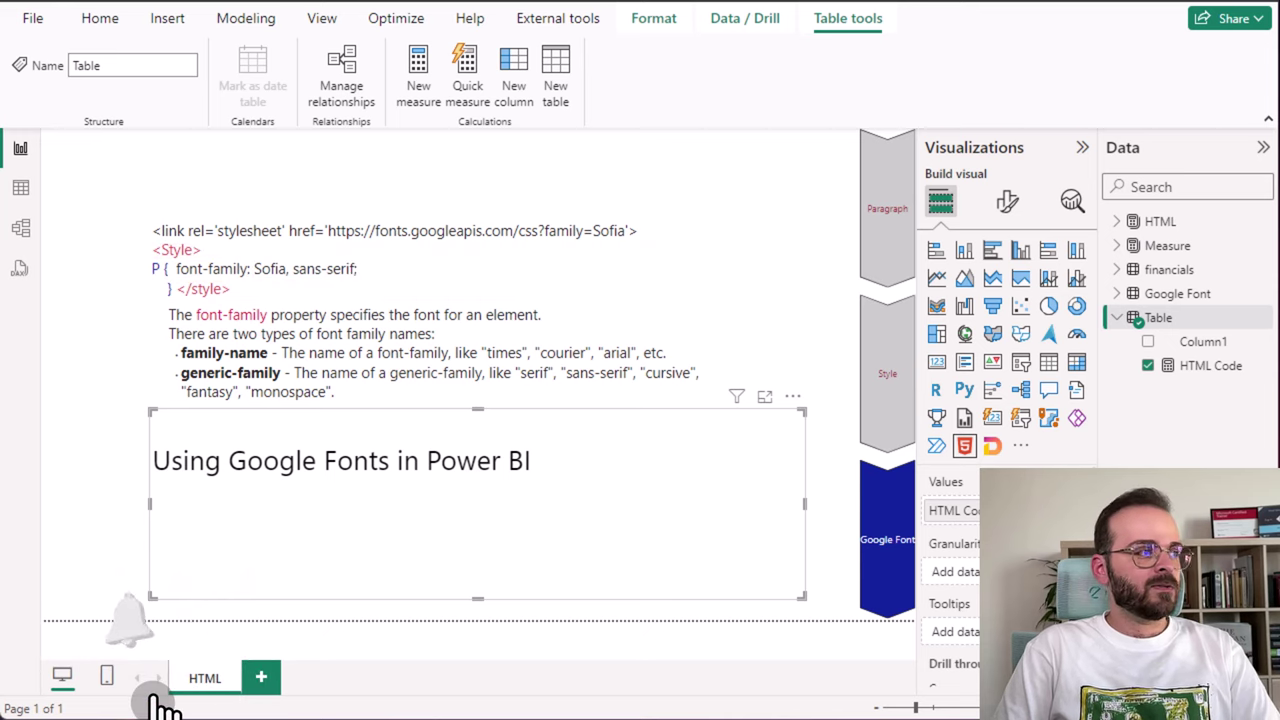
pyautogui.click(1205, 366)
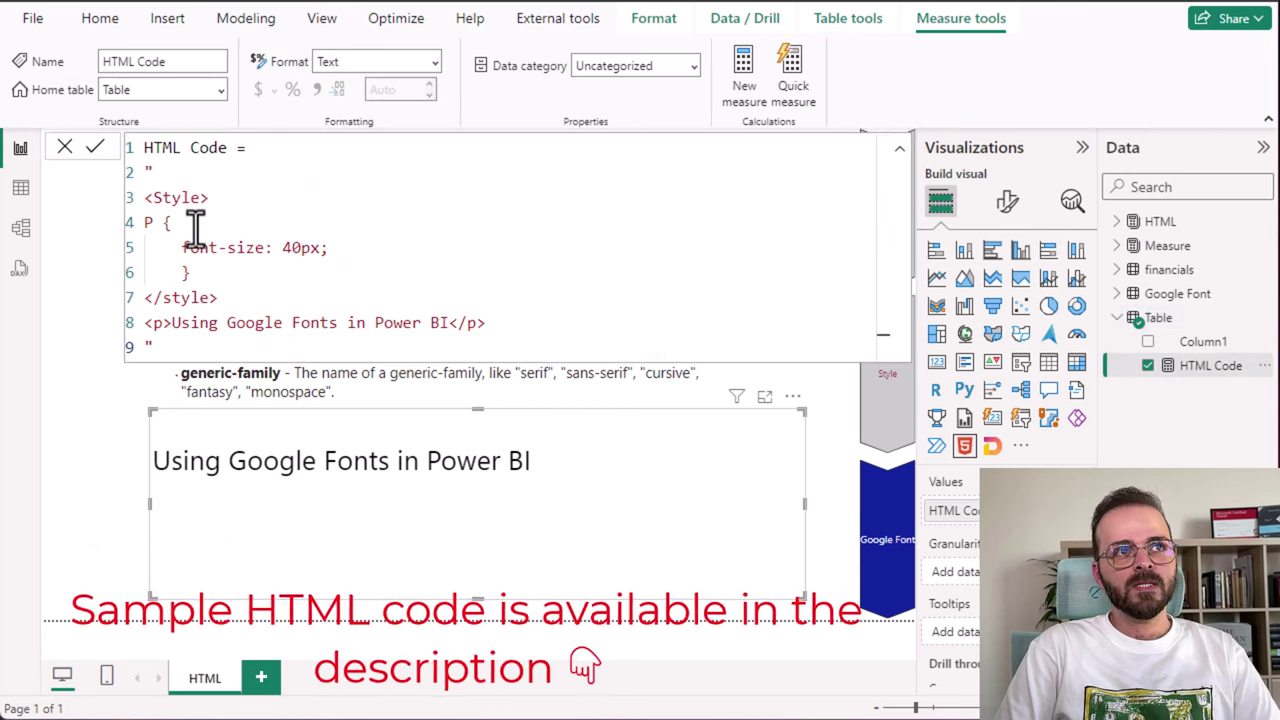
# Paste the Sofia Google Fonts link and 'font-family: Sofia, sans-serif;' into the measure, then commit.
pyautogui.moveTo(194, 228); pyautogui.dragTo(86, 183)
pyautogui.write("<link rel='stylesheet' href='https://fonts.googleapis.com/css?family=Sofia'> <Style> P {  font-family: Sofia, sans-serif;")
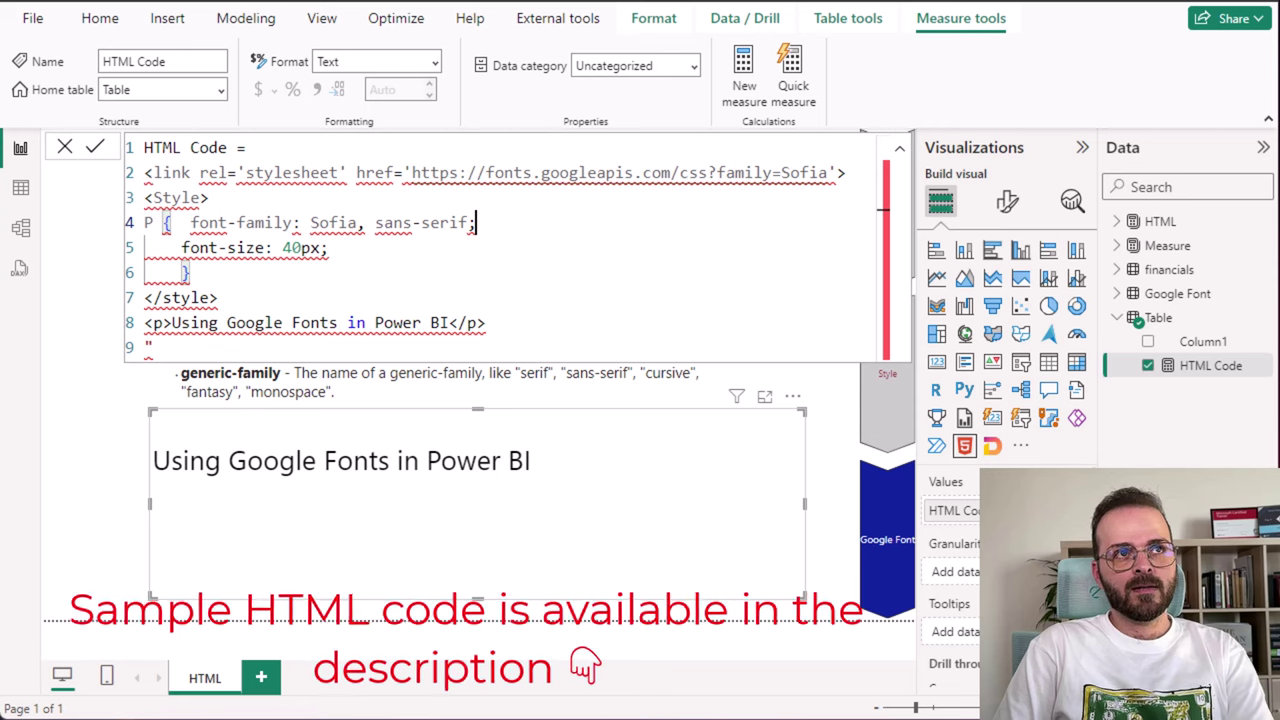
pyautogui.click(145, 172)
pyautogui.press('Return')
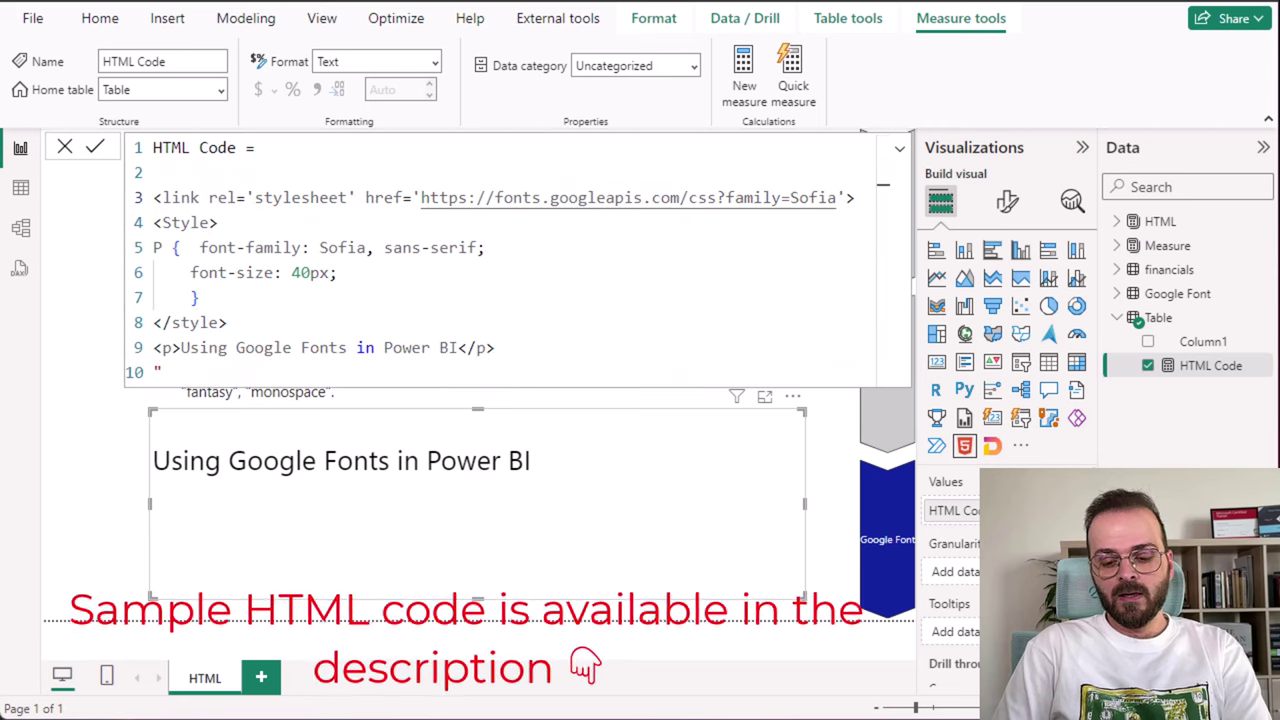
pyautogui.write('"')
pyautogui.press('BackSpace')
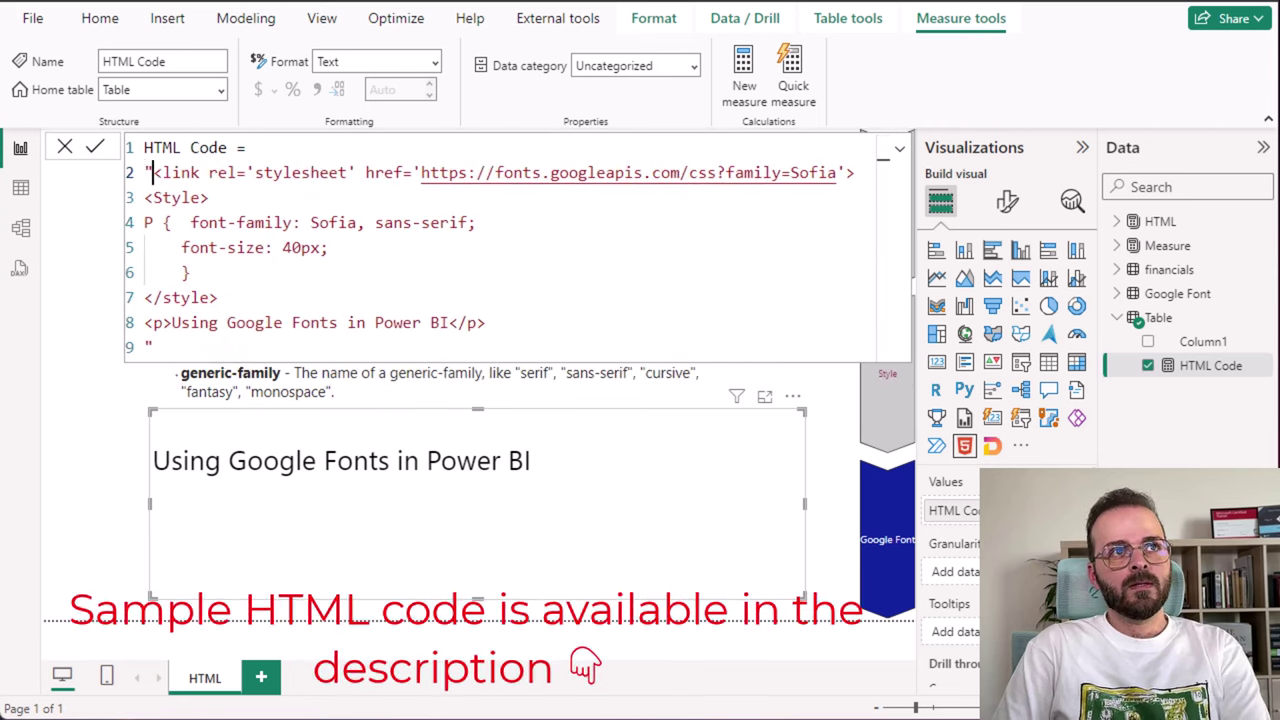
pyautogui.press('Return')
pyautogui.moveTo(153, 197); pyautogui.dragTo(830, 197)
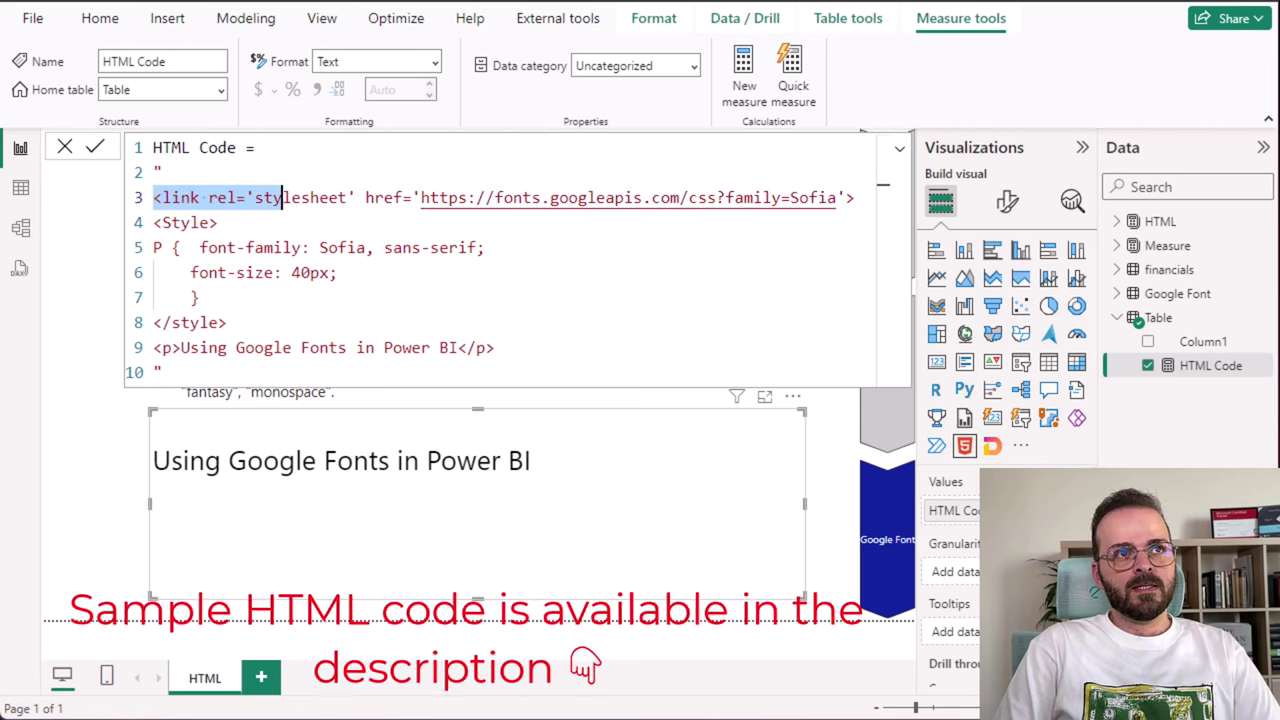
pyautogui.doubleClick(813, 197)
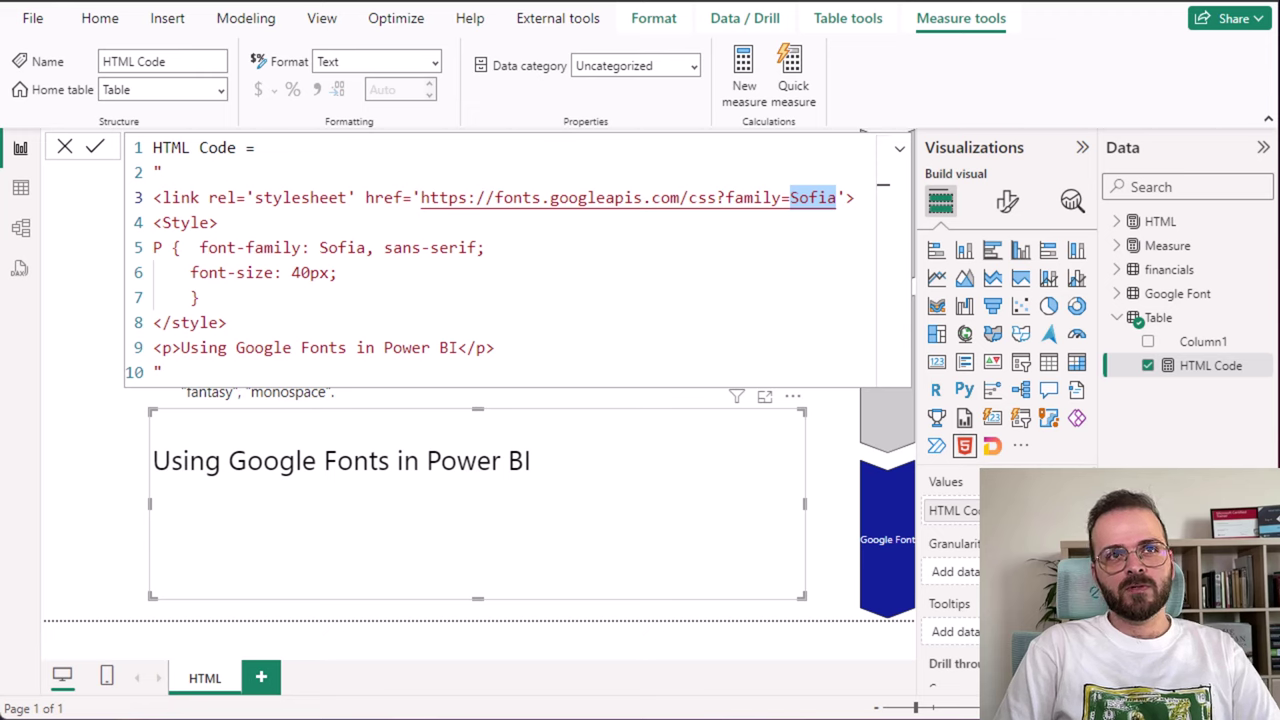
pyautogui.moveTo(199, 247); pyautogui.dragTo(301, 247)
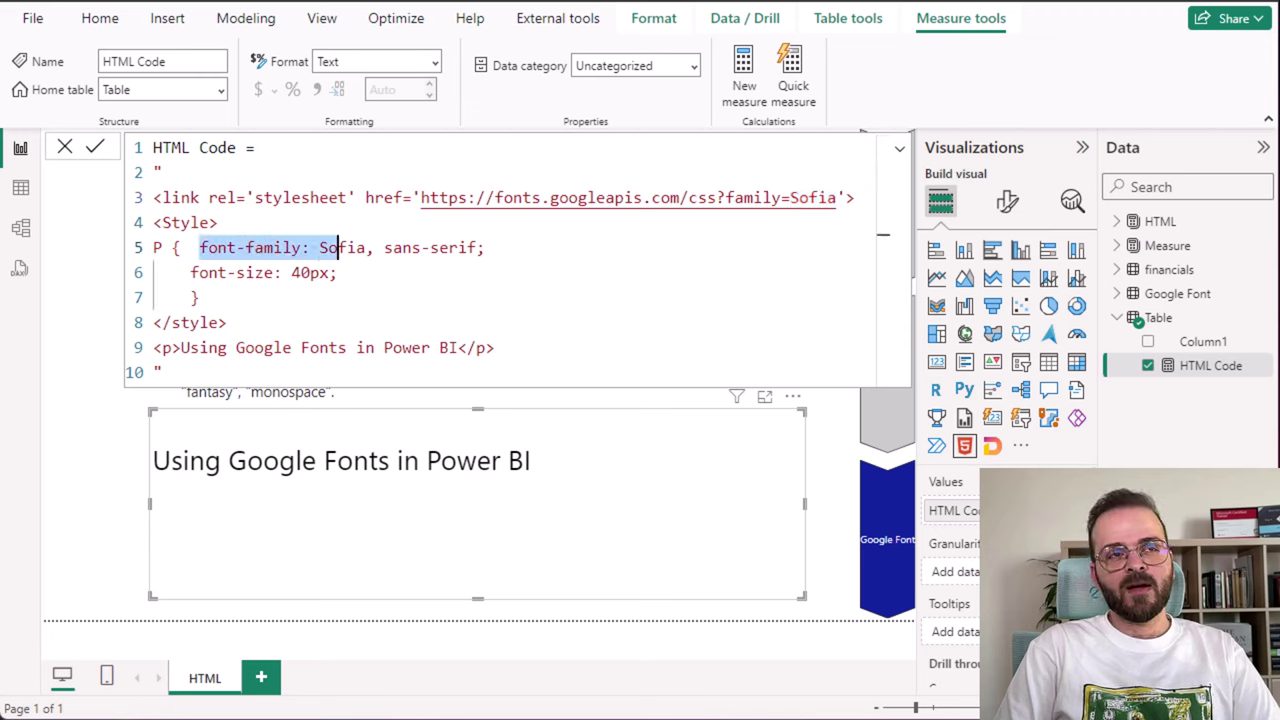
pyautogui.moveTo(384, 247); pyautogui.dragTo(449, 247)
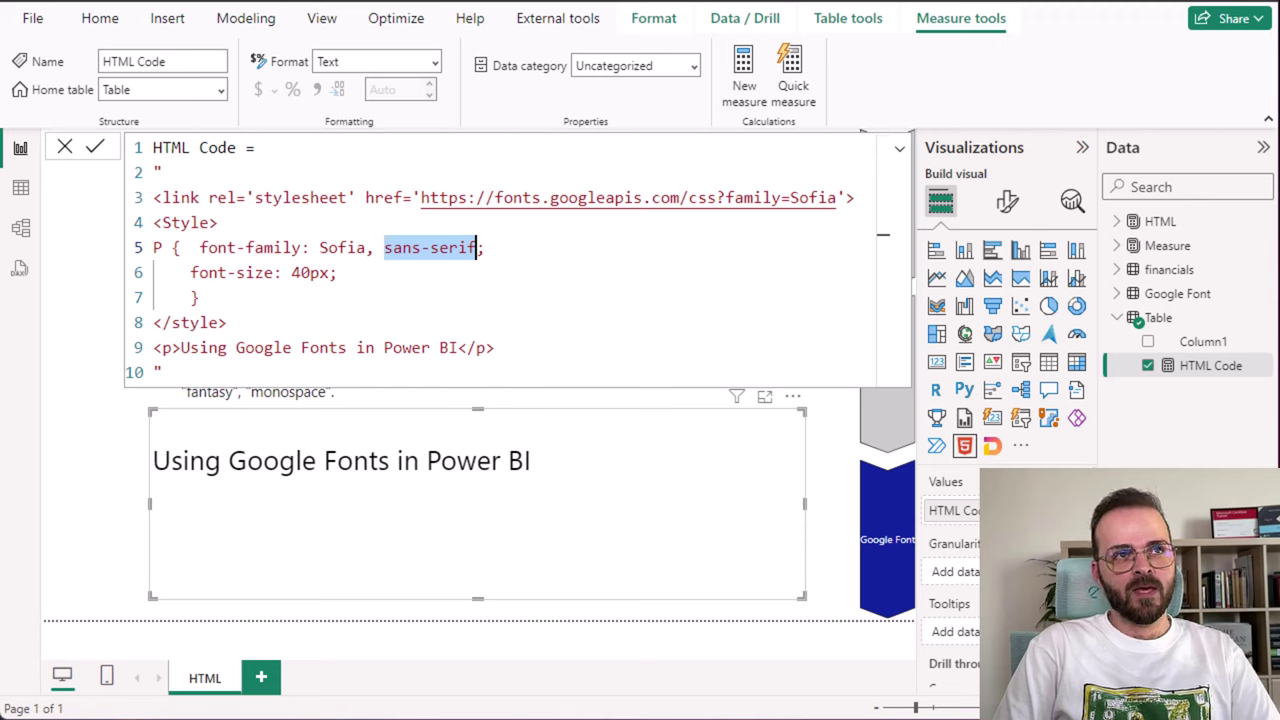
pyautogui.click(94, 150)
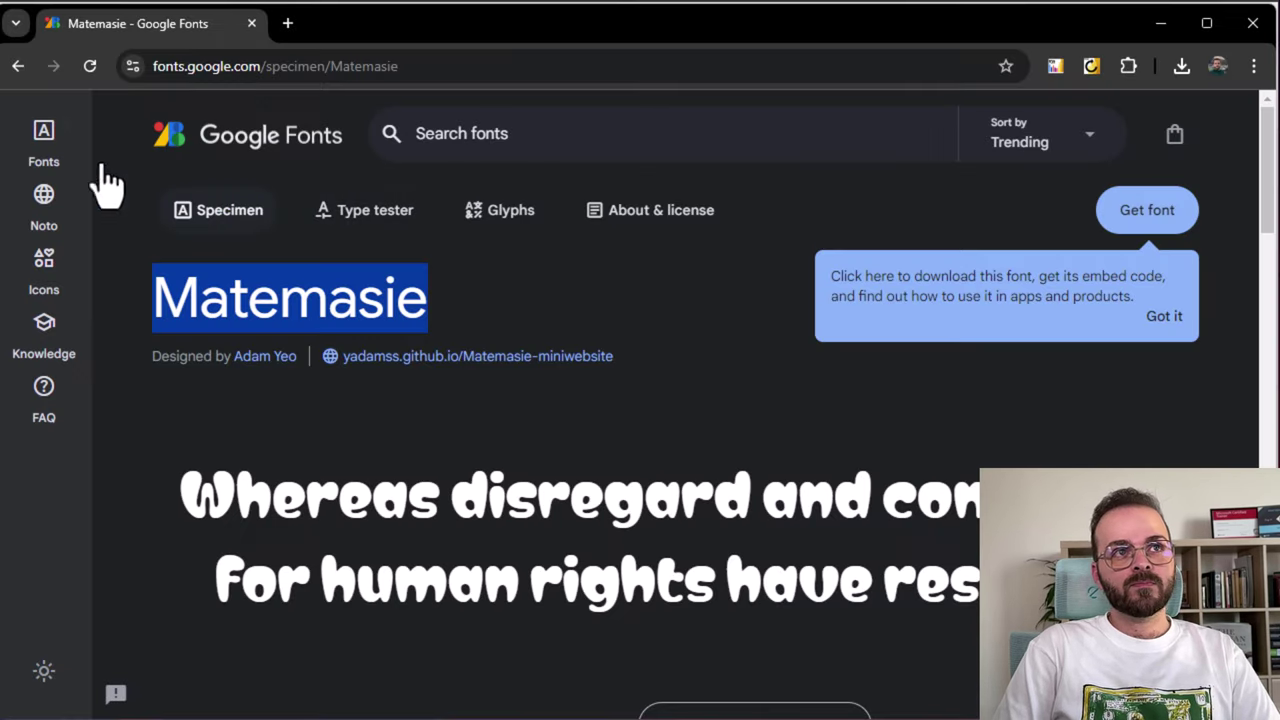
# Find Matemasie in the full Google Fonts list, open its page, and select its name.
pyautogui.click(40, 140)
pyautogui.click(495, 210)
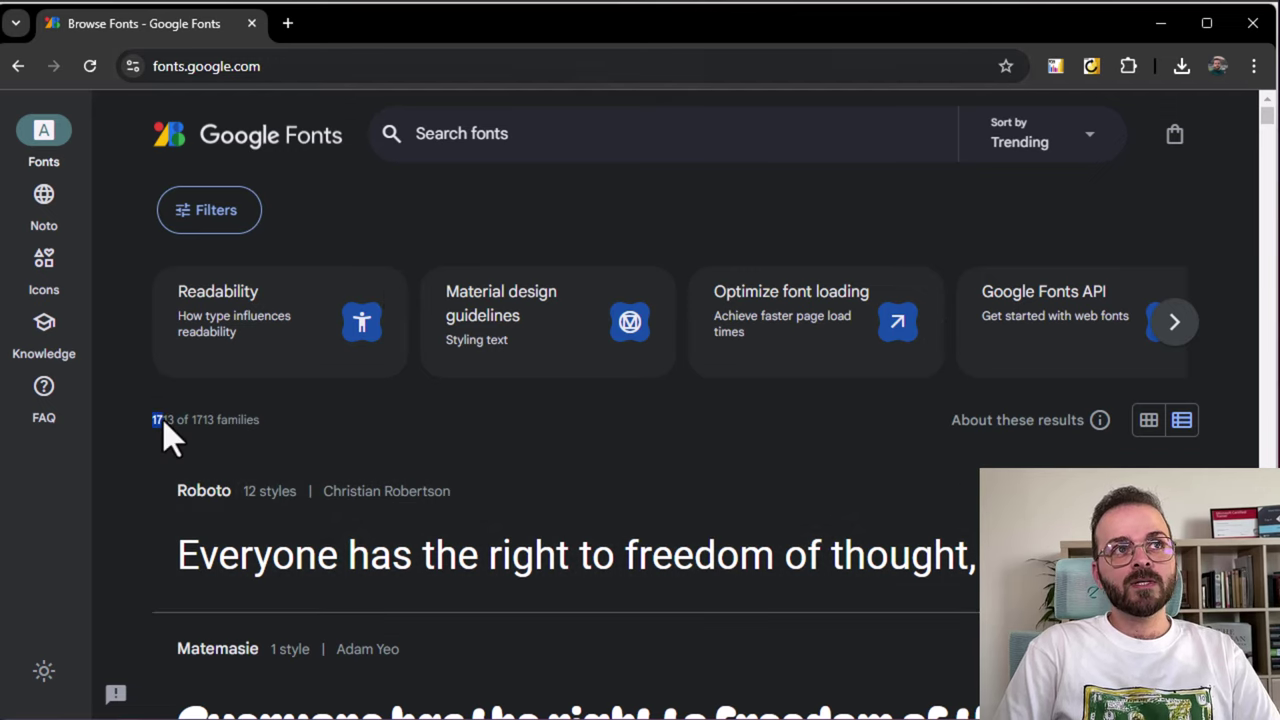
pyautogui.scroll(-2, 162, 418)
pyautogui.scroll(-1, 163, 425)
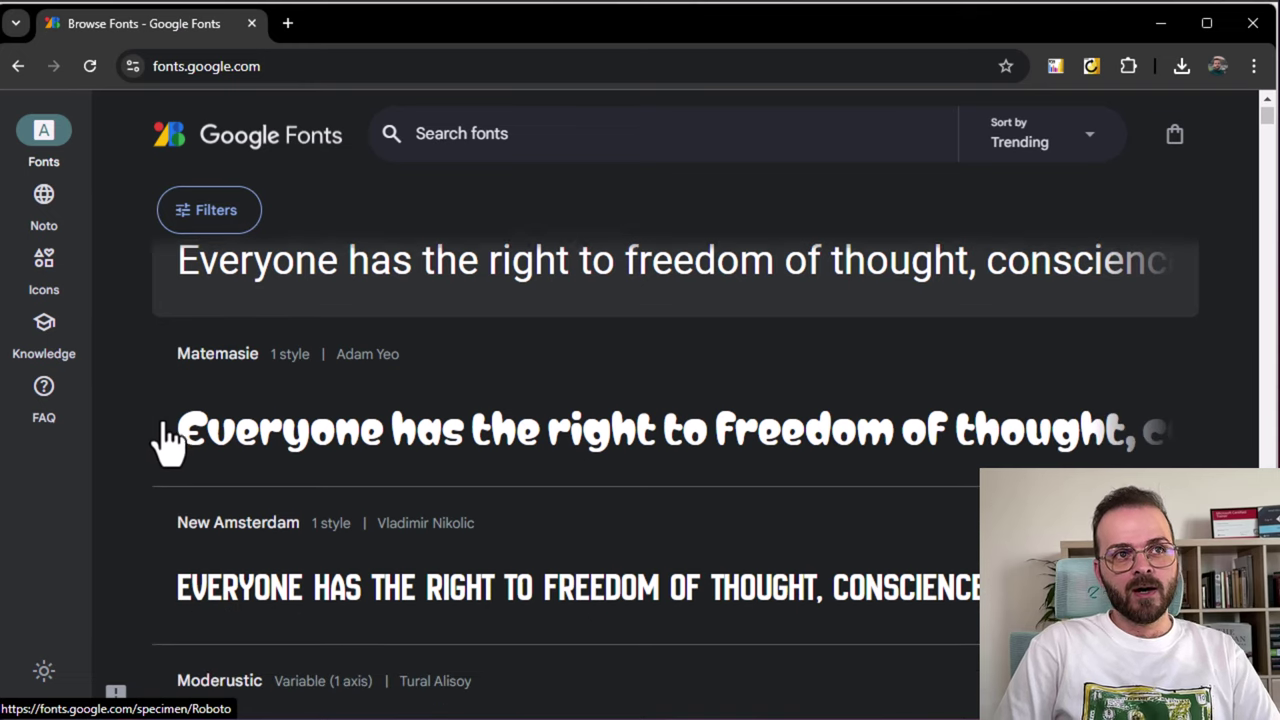
pyautogui.click(205, 366)
pyautogui.doubleClick(285, 297)
pyautogui.hotkey('ctrl', 'c')
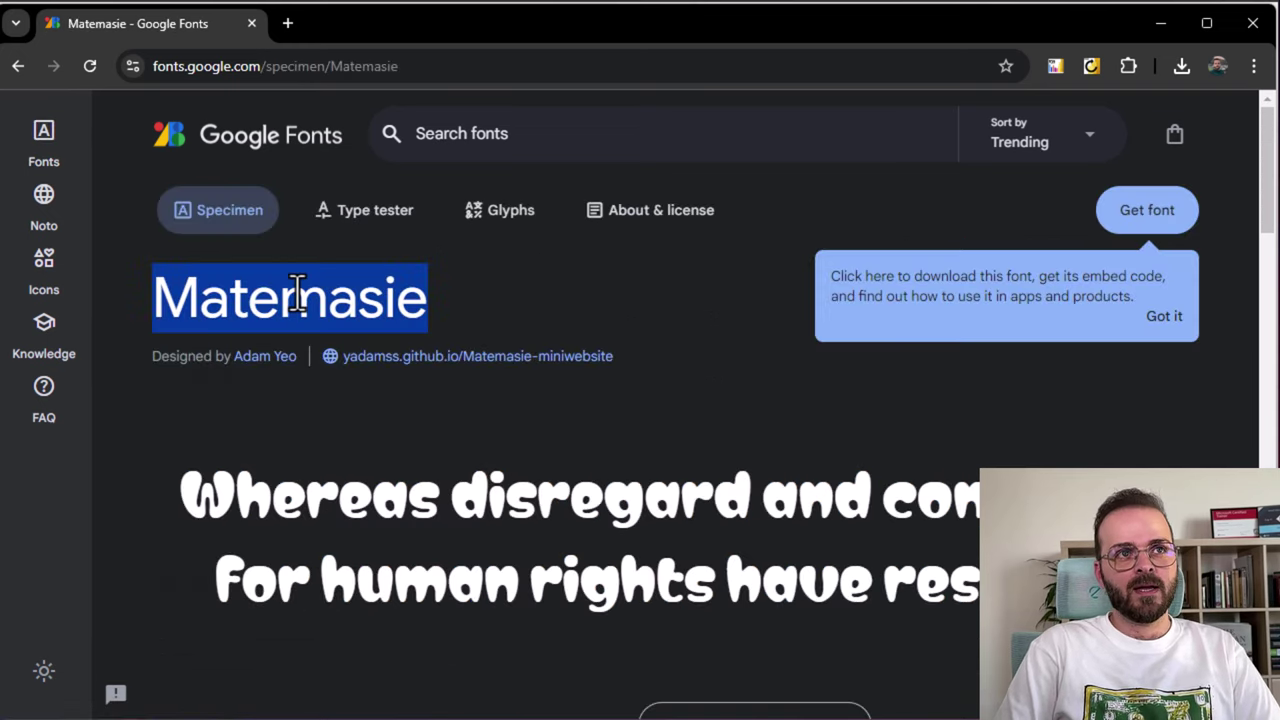
# Replace both Sofia occurrences in the measure with Matemasie and commit it.
pyautogui.click(1164, 27)
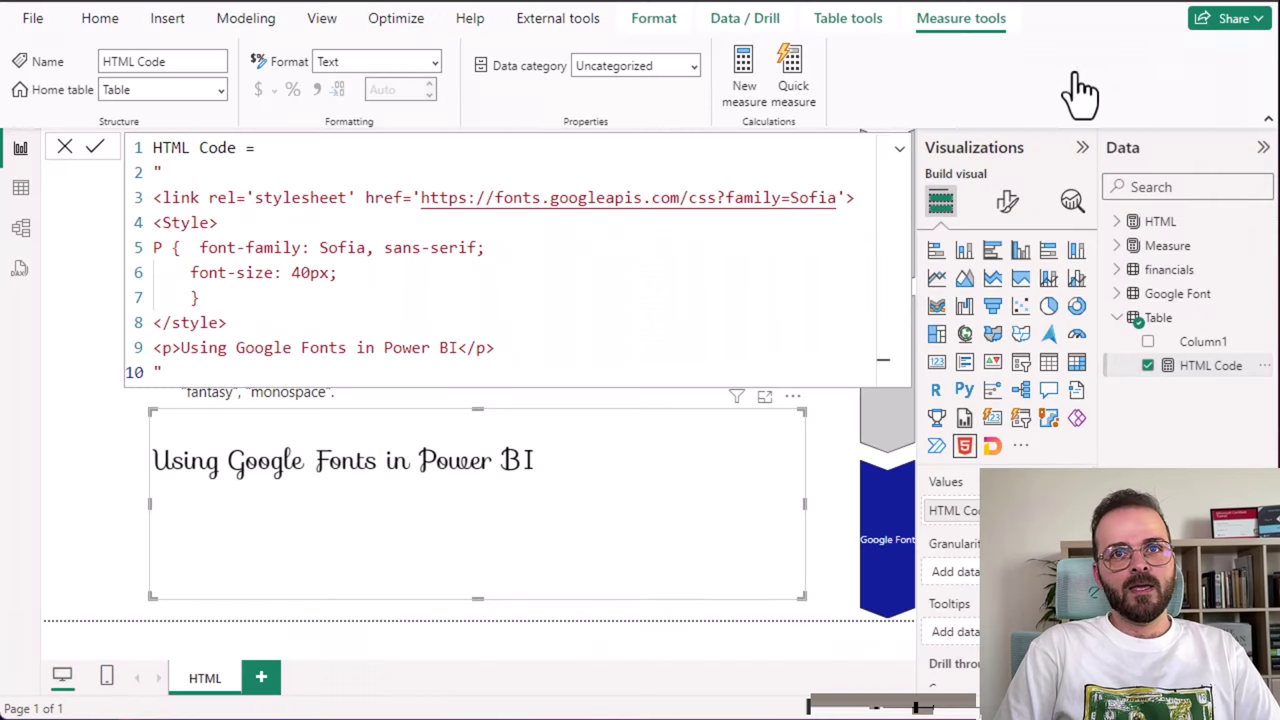
pyautogui.doubleClick(813, 198)
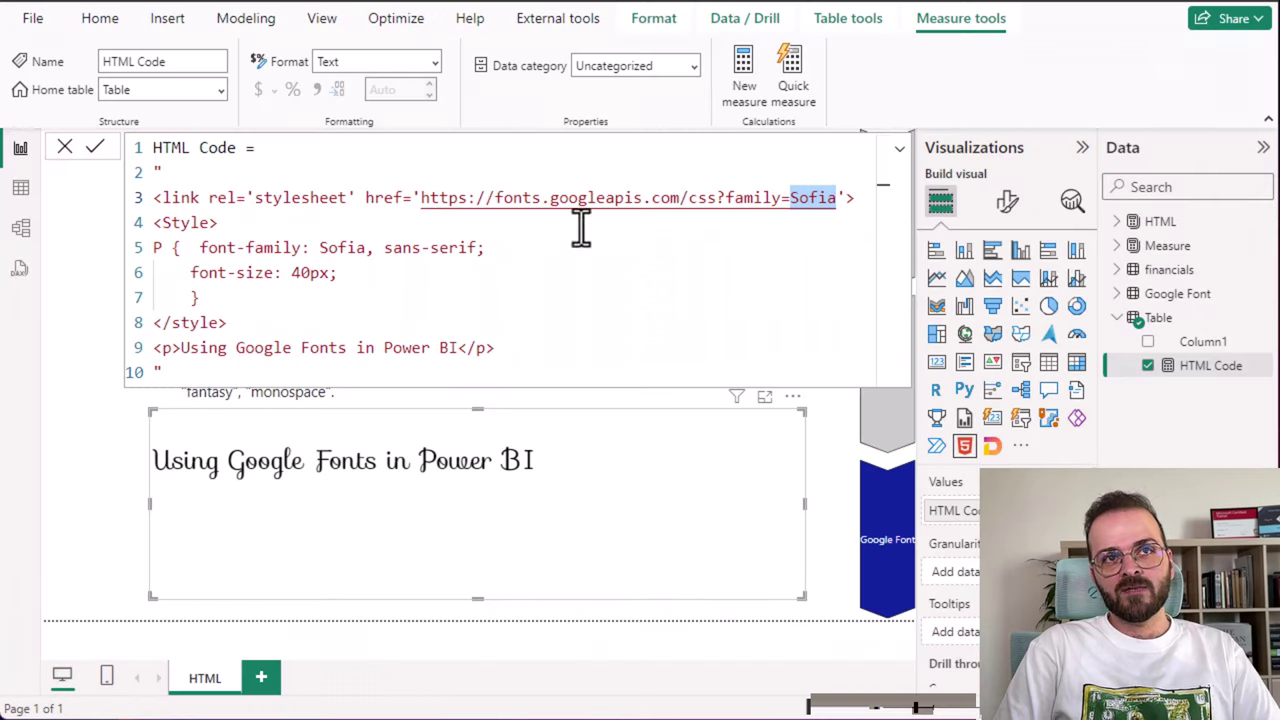
pyautogui.doubleClick(342, 248)
pyautogui.doubleClick(810, 198)
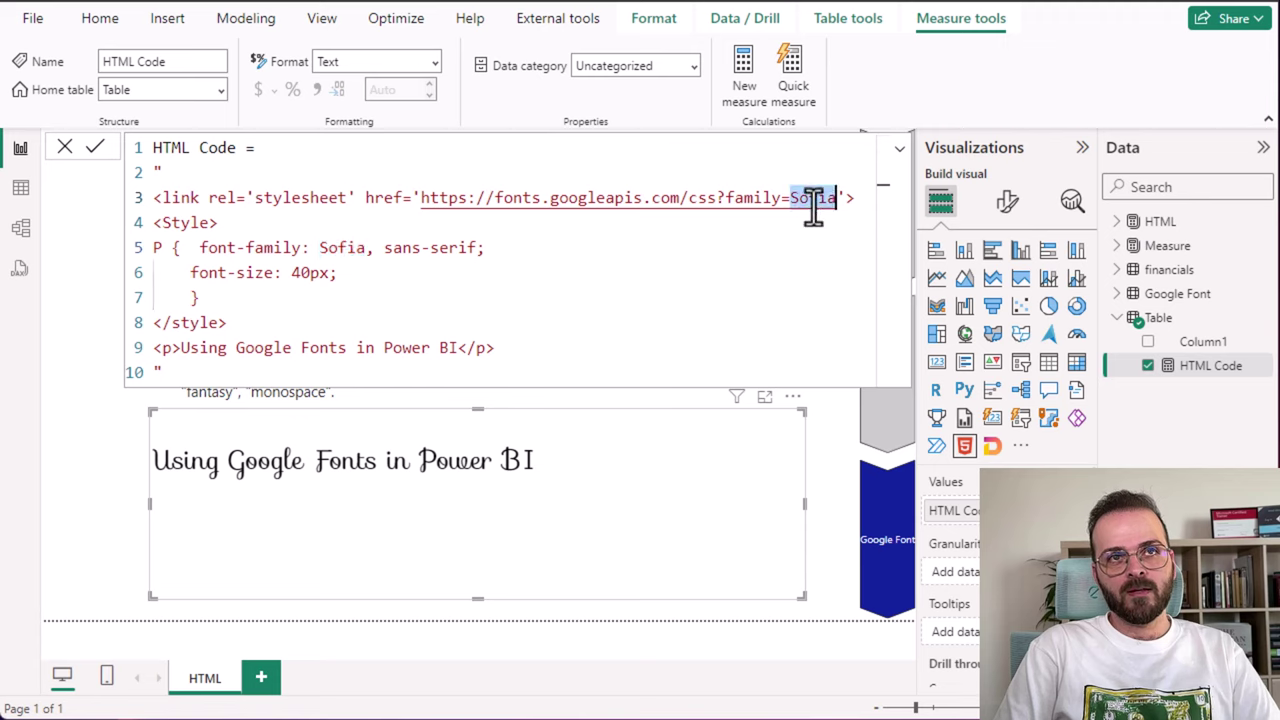
pyautogui.hotkey('ctrl', 'd')
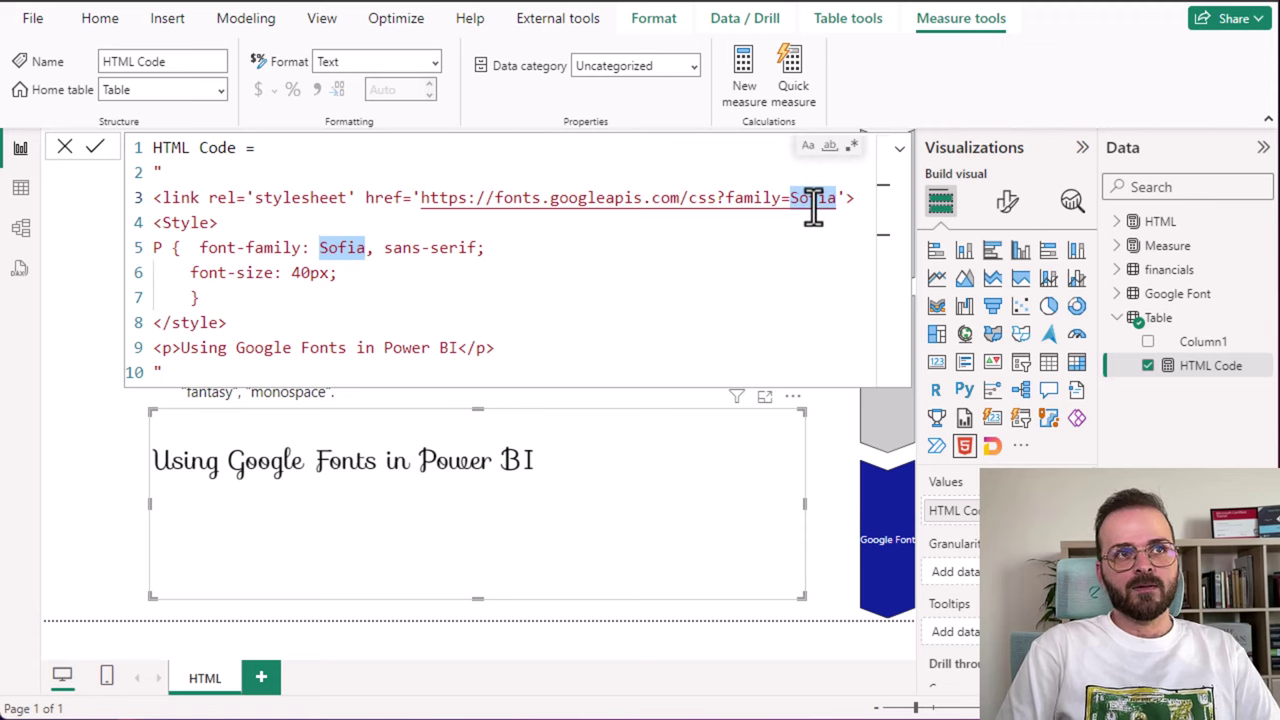
pyautogui.hotkey('ctrl', 'v')
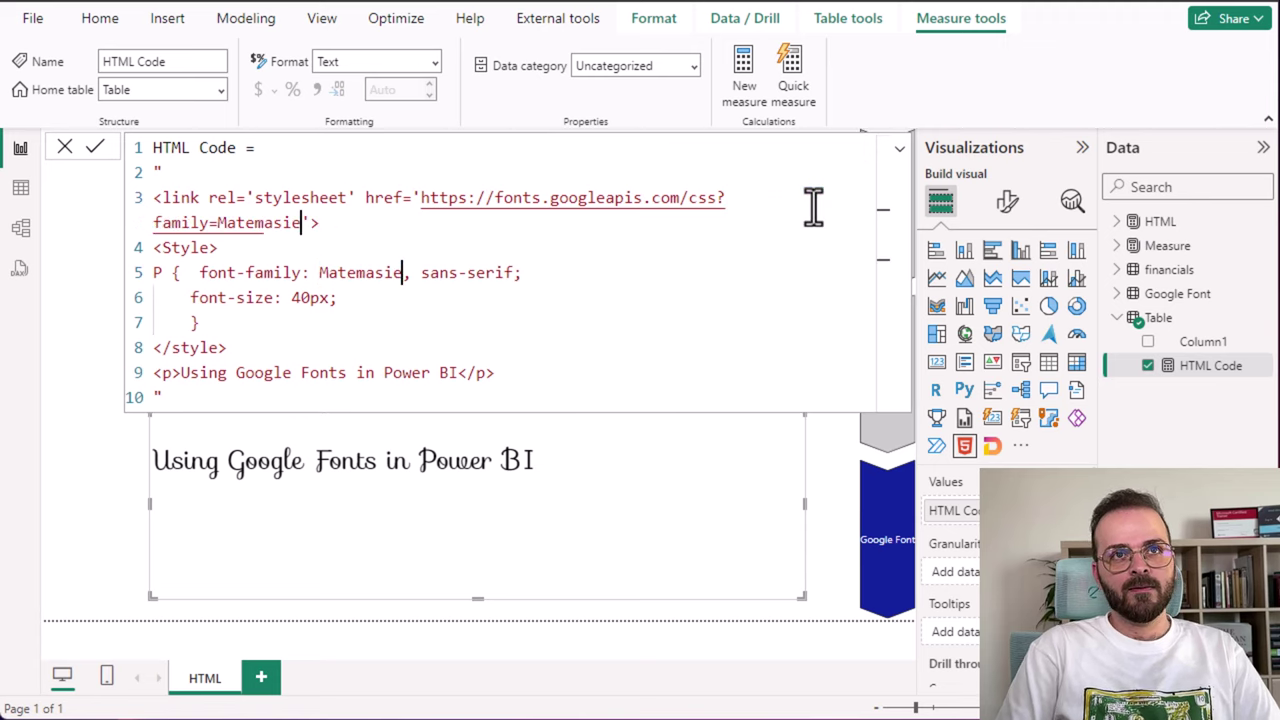
pyautogui.click(93, 150)
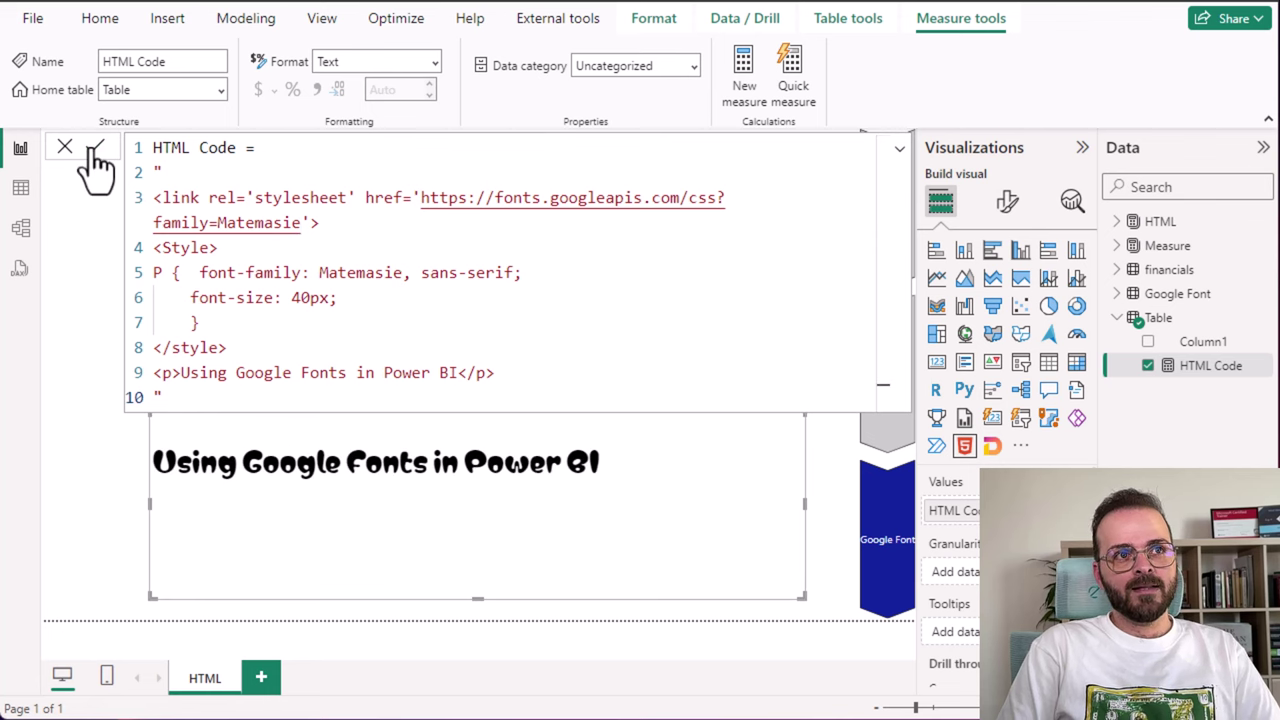